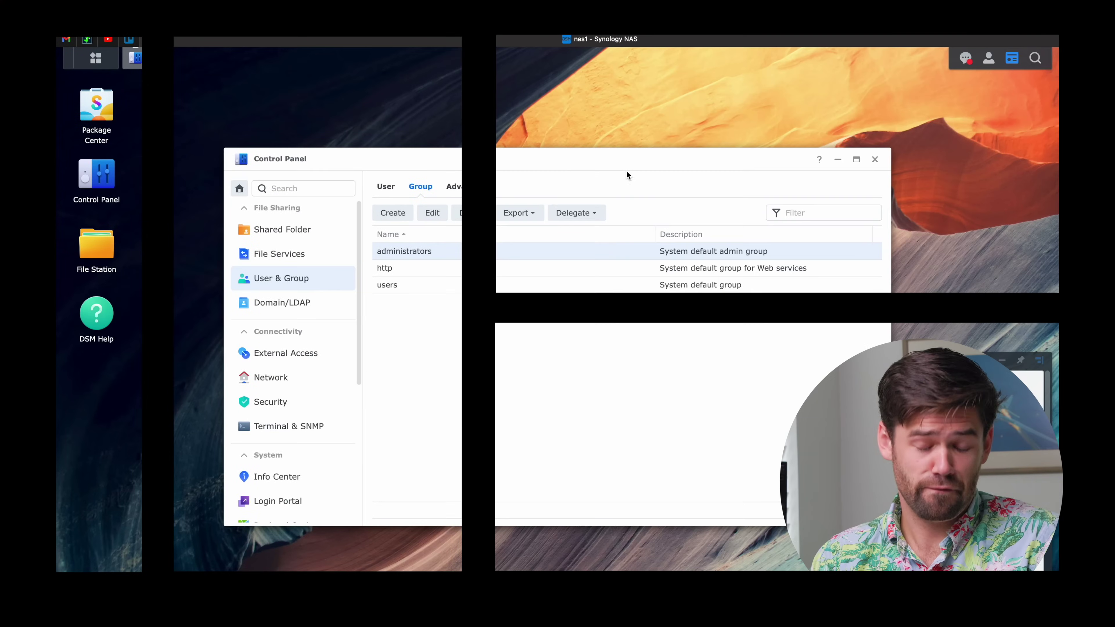
Look over the delegation options for the administrators group and view the list of user accounts
{"action": "left_click", "coordinate": [576, 213]}
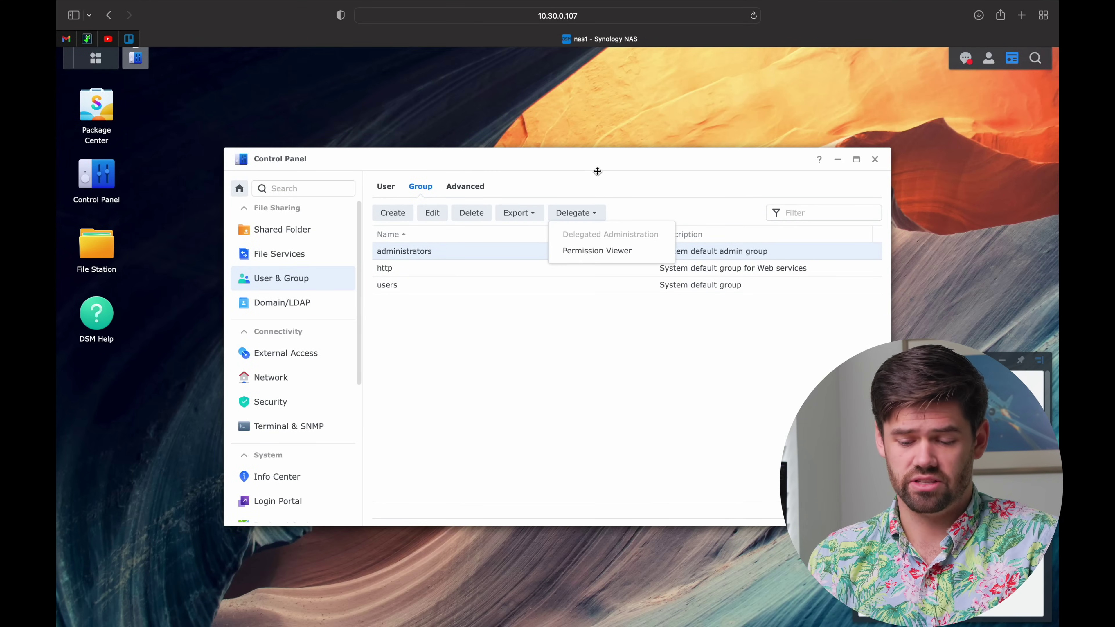
{"action": "left_click", "coordinate": [626, 381]}
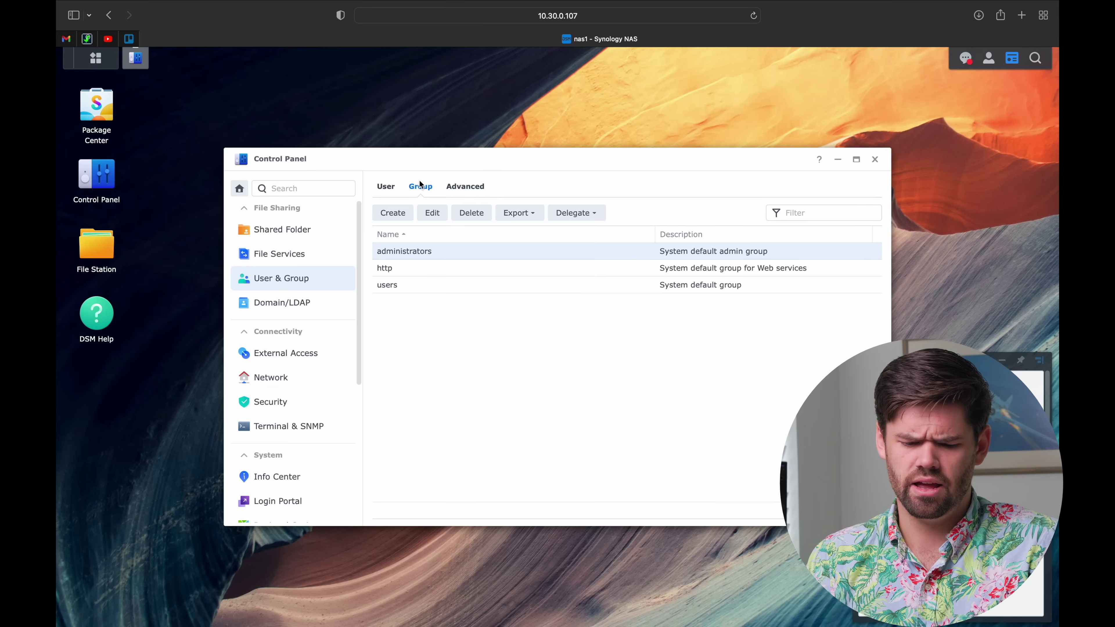
{"action": "left_click_drag", "start_coordinate": [419, 165], "coordinate": [414, 124]}
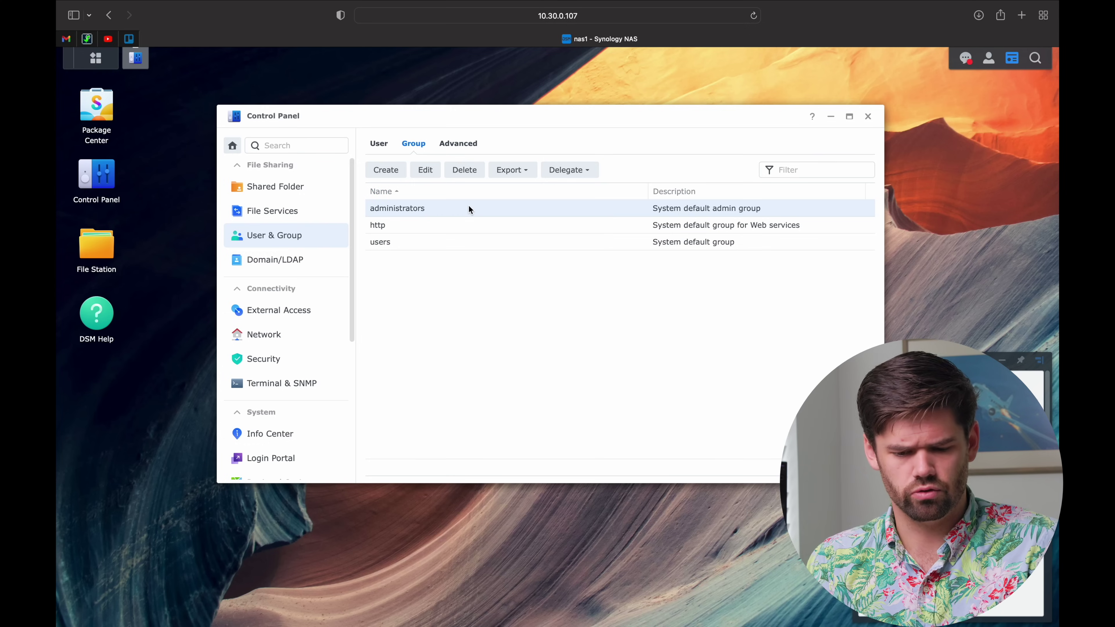
{"action": "left_click", "coordinate": [379, 143]}
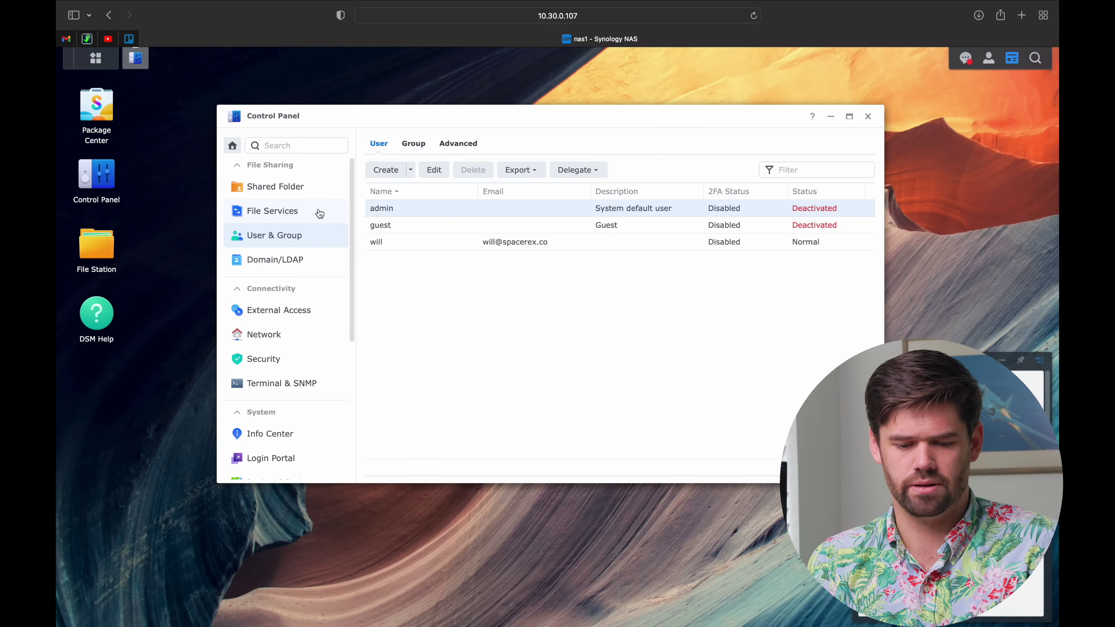
Check the maximum and minimum SMB protocol settings in the advanced SMB file service settings
{"action": "left_click", "coordinate": [299, 214]}
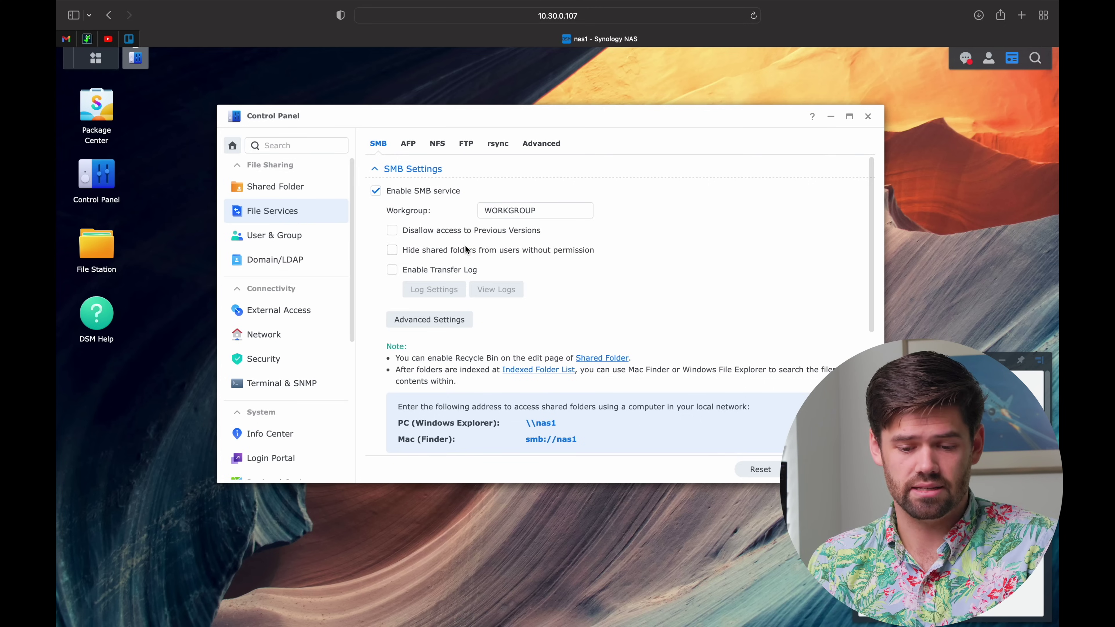
{"action": "left_click", "coordinate": [467, 323]}
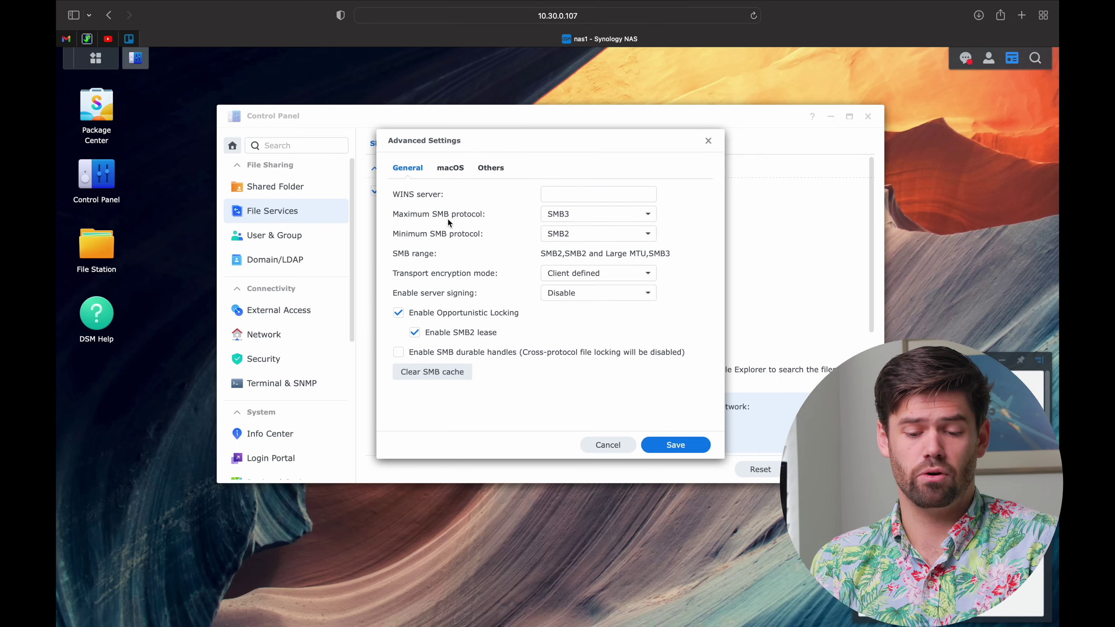
{"action": "left_click", "coordinate": [562, 215]}
{"action": "left_click", "coordinate": [459, 206]}
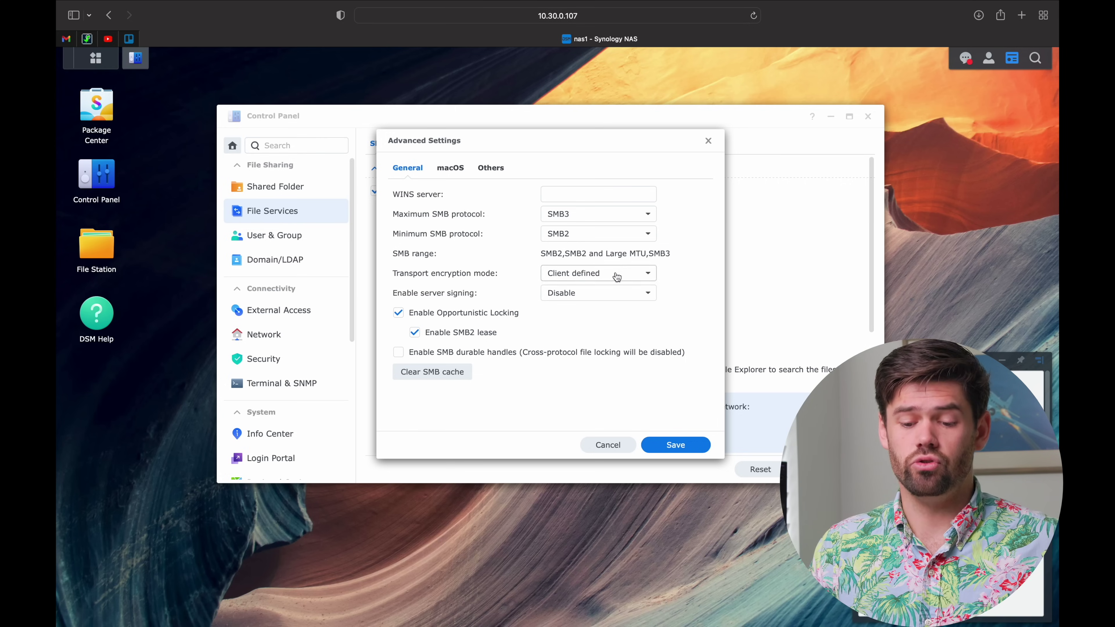
{"action": "left_click", "coordinate": [590, 240]}
{"action": "left_click", "coordinate": [699, 270]}
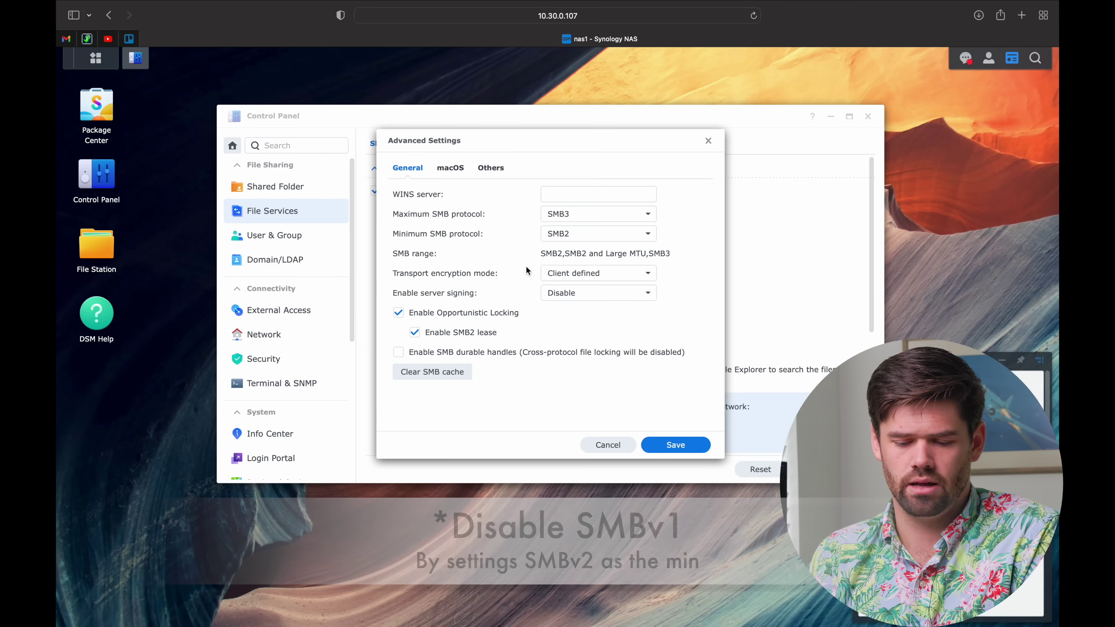
Review the other advanced SMB options, including NTLMv1 authentication, and close the settings without saving
{"action": "left_click", "coordinate": [491, 168]}
{"action": "scroll", "coordinate": [550, 272], "scroll_direction": "down", "scroll_amount": 5}
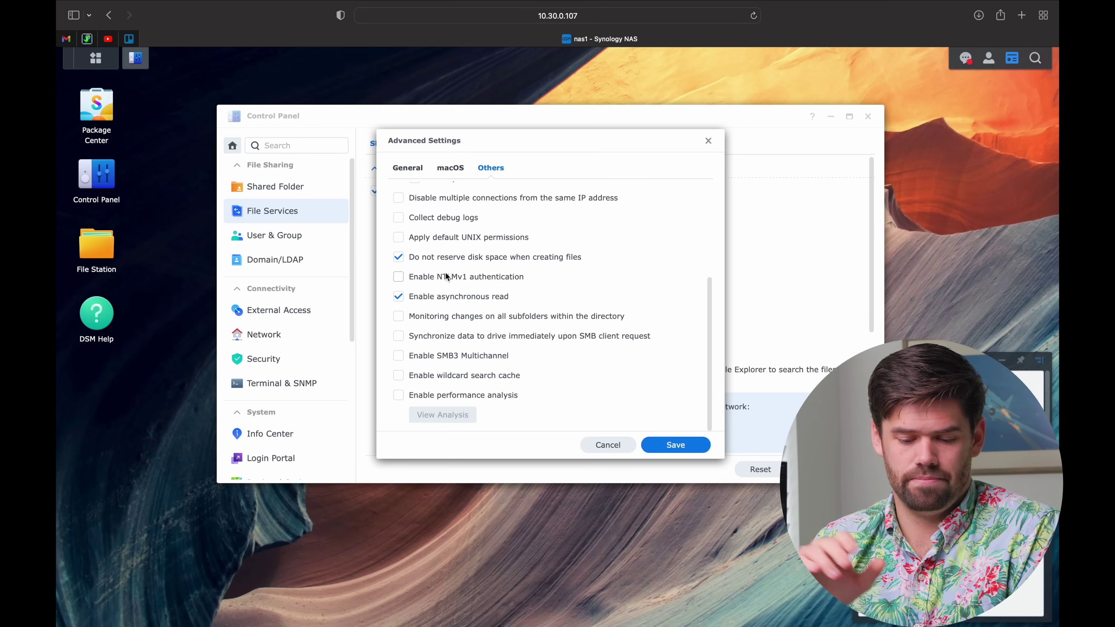
{"action": "scroll", "coordinate": [495, 237], "scroll_direction": "up", "scroll_amount": 5}
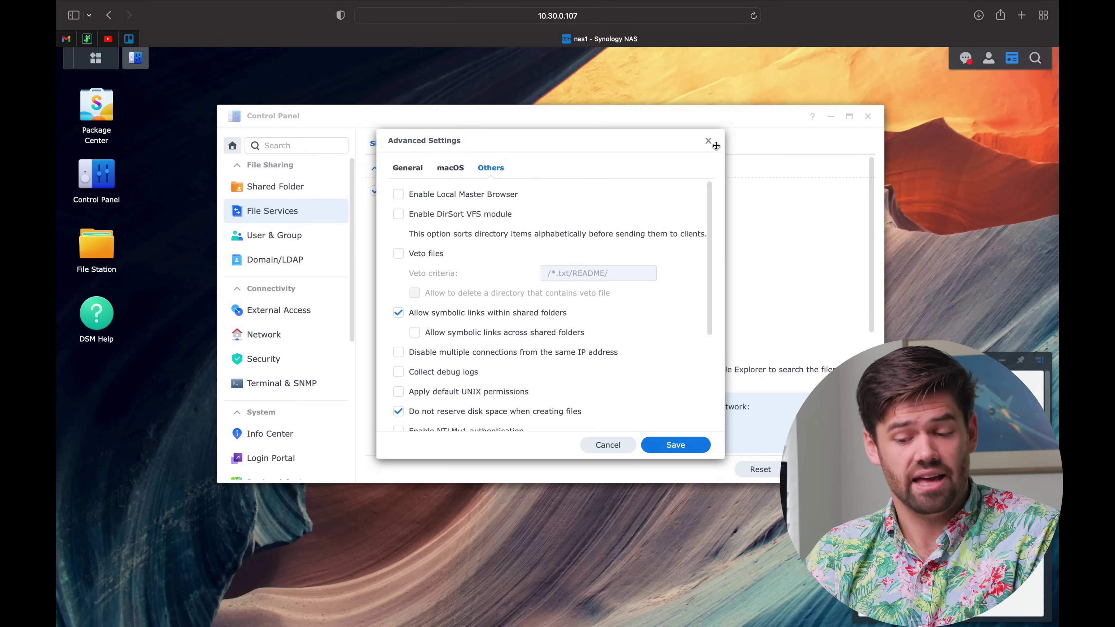
{"action": "left_click", "coordinate": [708, 142]}
Review whether the AFP, NFS, FTP, SFTP and rsync file services are enabled
{"action": "left_click", "coordinate": [408, 144]}
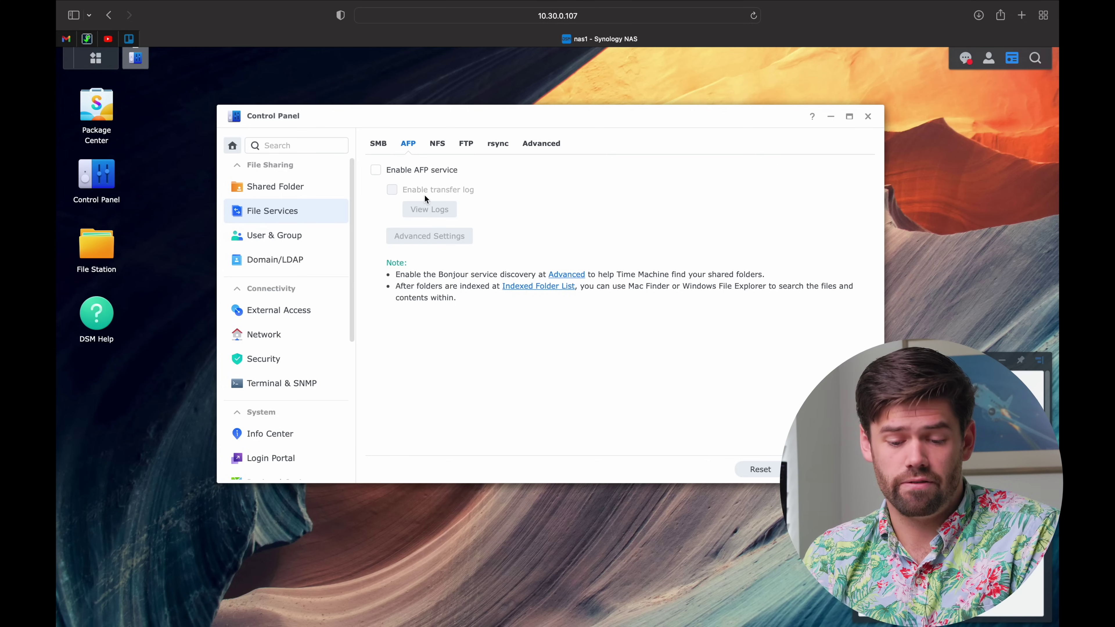
{"action": "left_click", "coordinate": [444, 144]}
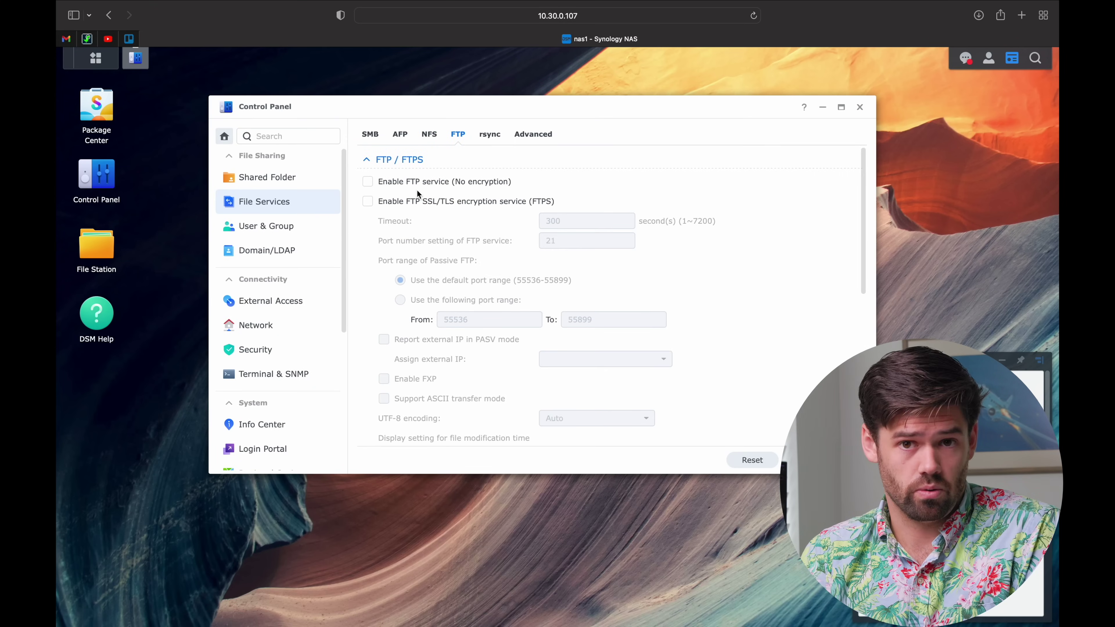
{"action": "scroll", "coordinate": [392, 244], "scroll_direction": "down", "scroll_amount": 2}
{"action": "scroll", "coordinate": [392, 244], "scroll_direction": "up", "scroll_amount": 2}
{"action": "scroll", "coordinate": [392, 245], "scroll_direction": "down", "scroll_amount": 10}
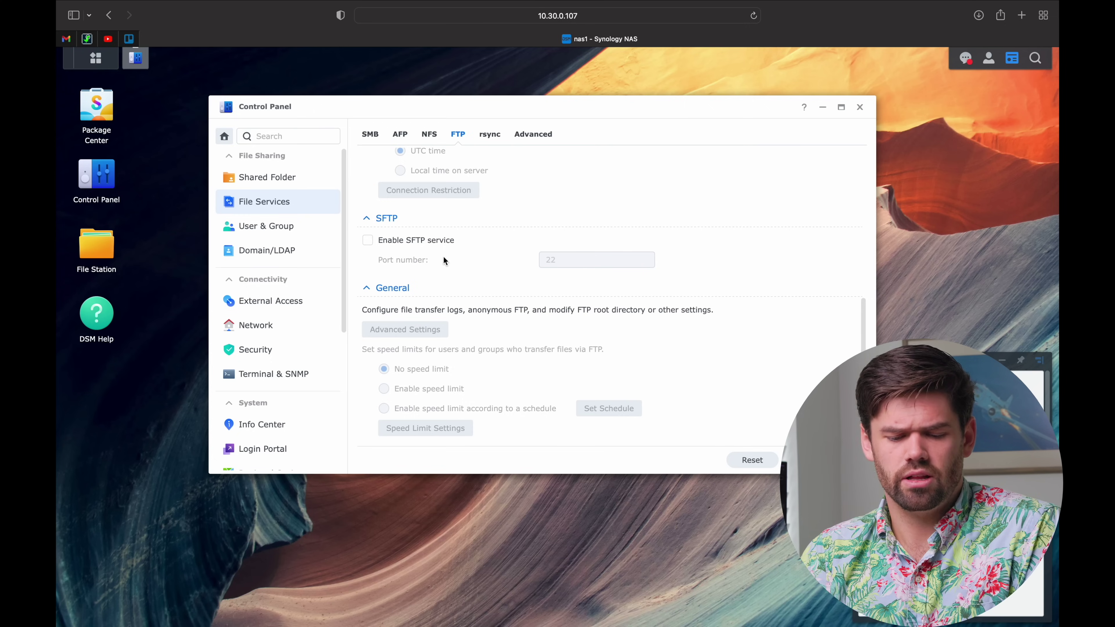
{"action": "scroll", "coordinate": [500, 273], "scroll_direction": "up", "scroll_amount": 10}
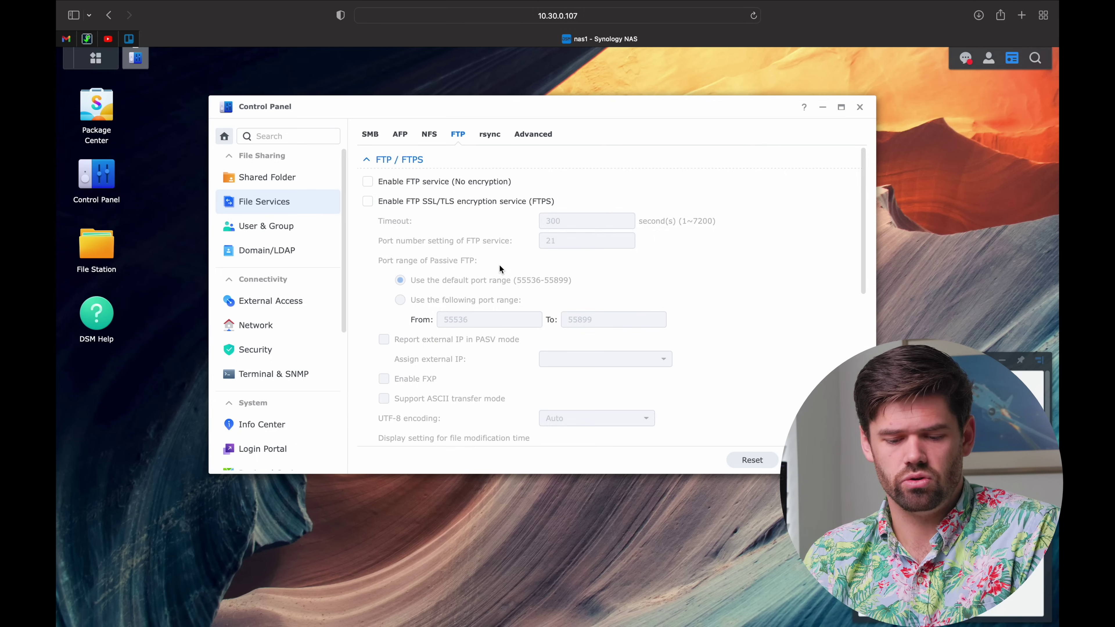
{"action": "scroll", "coordinate": [501, 273], "scroll_direction": "down", "scroll_amount": 5}
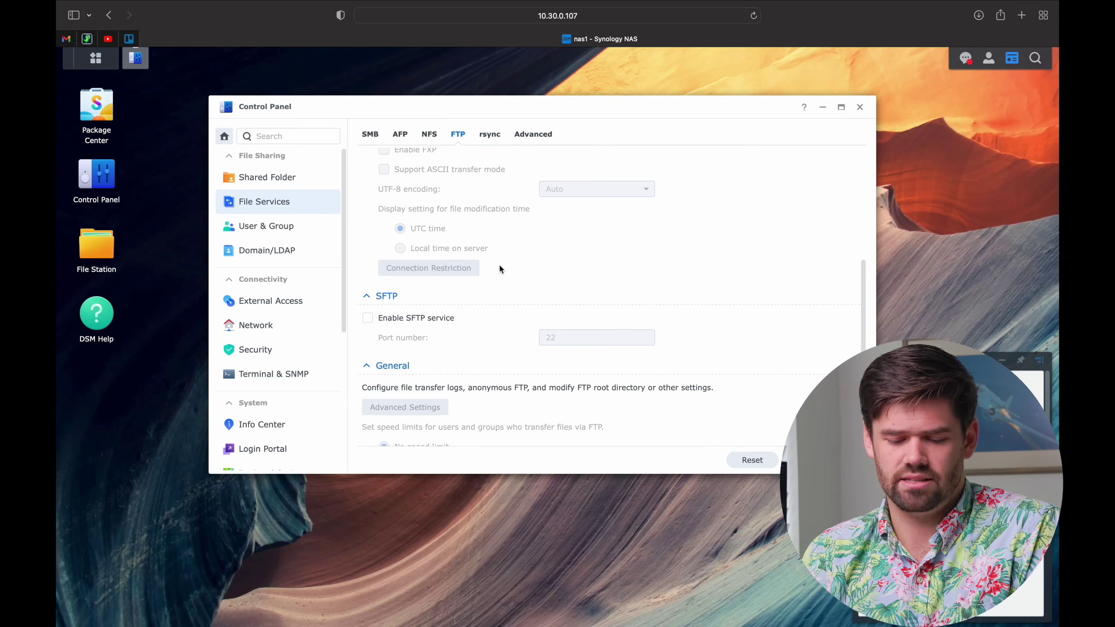
{"action": "scroll", "coordinate": [499, 269], "scroll_direction": "down", "scroll_amount": 2}
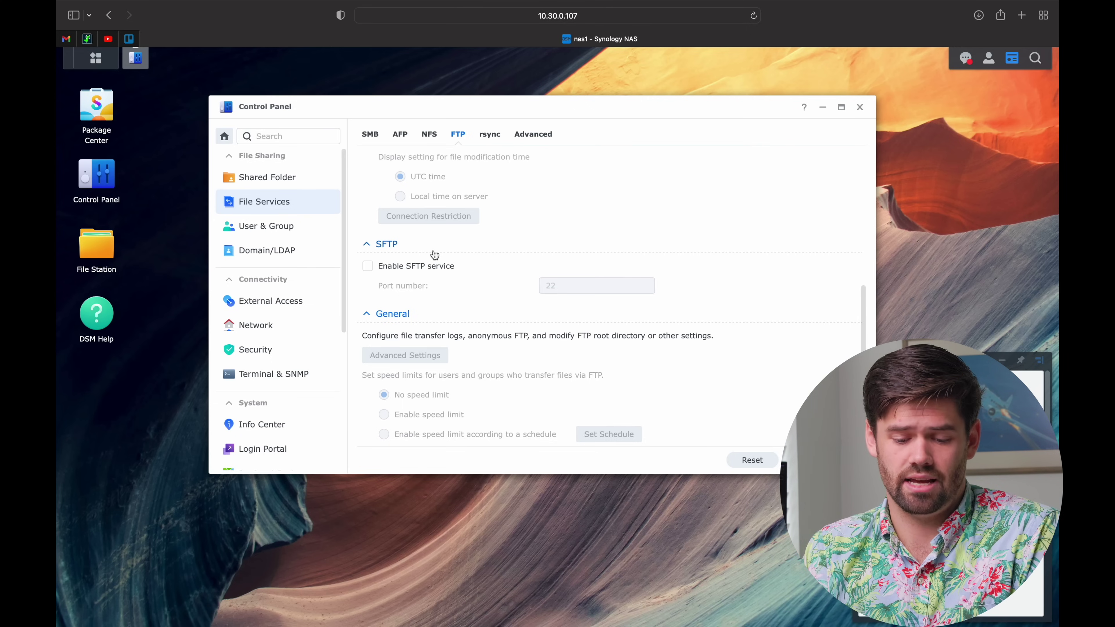
{"action": "left_click", "coordinate": [490, 134]}
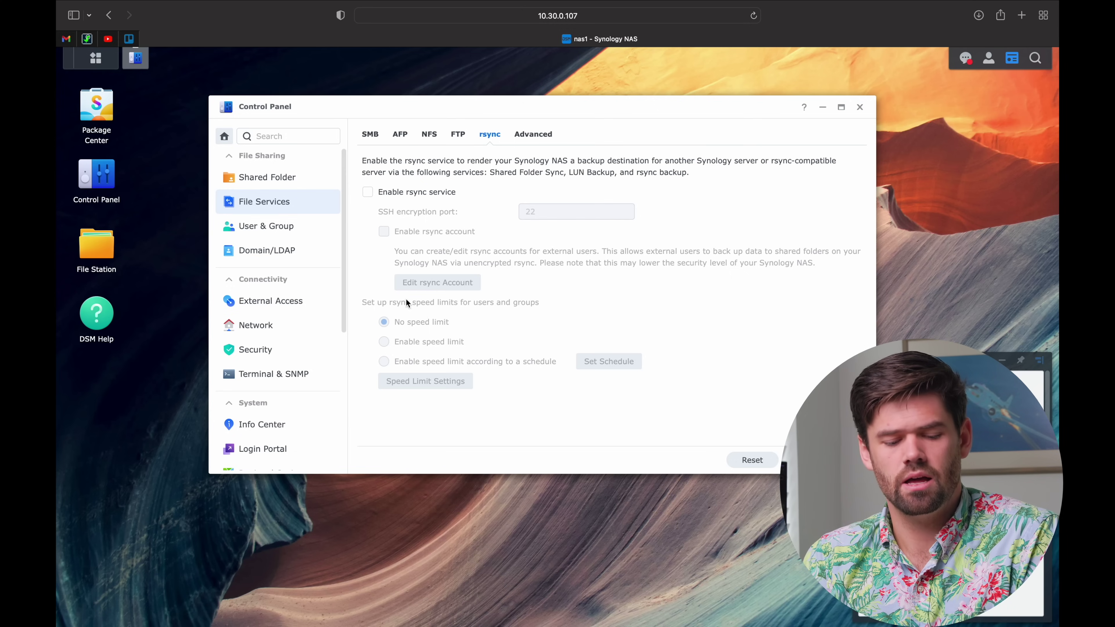
Inspect the External Access settings for QuickConnect and the router's port forwarding rules
{"action": "left_click", "coordinate": [296, 299]}
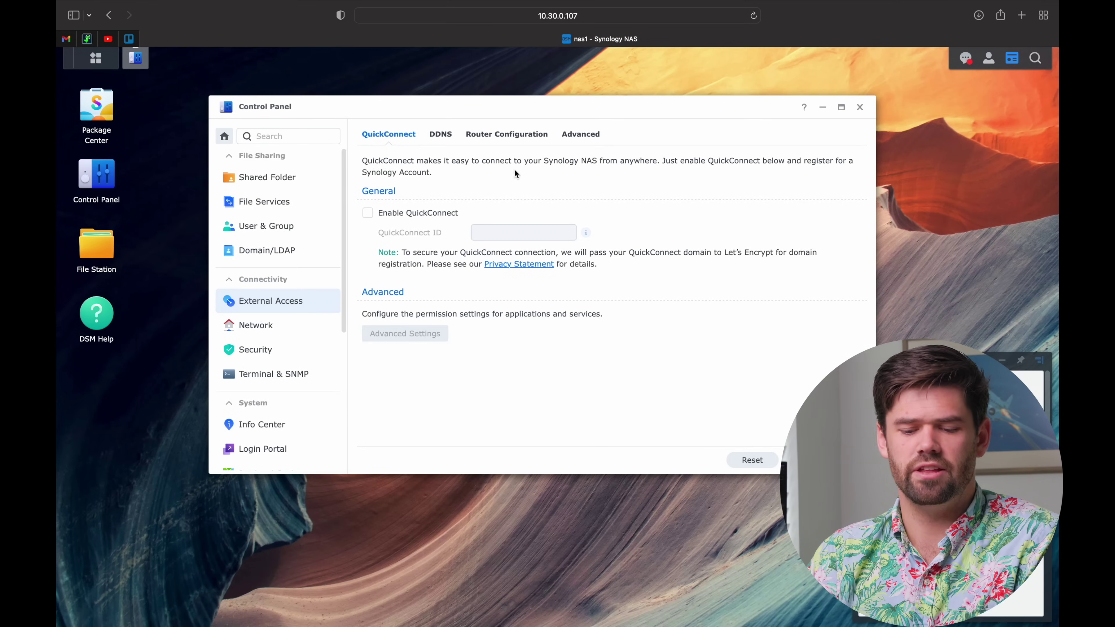
{"action": "left_click", "coordinate": [505, 135]}
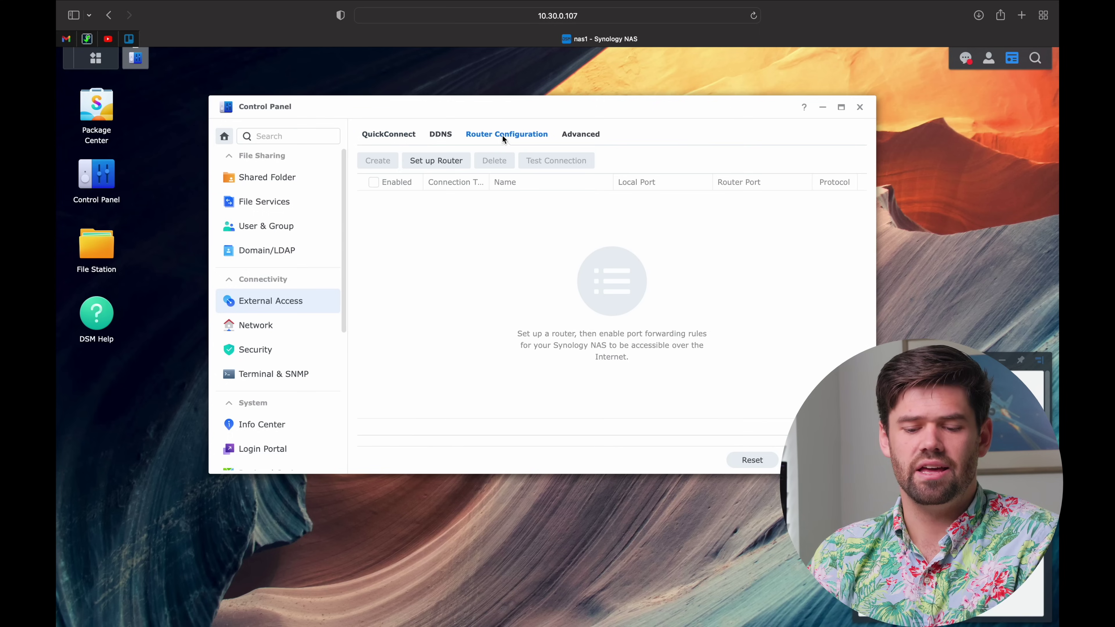
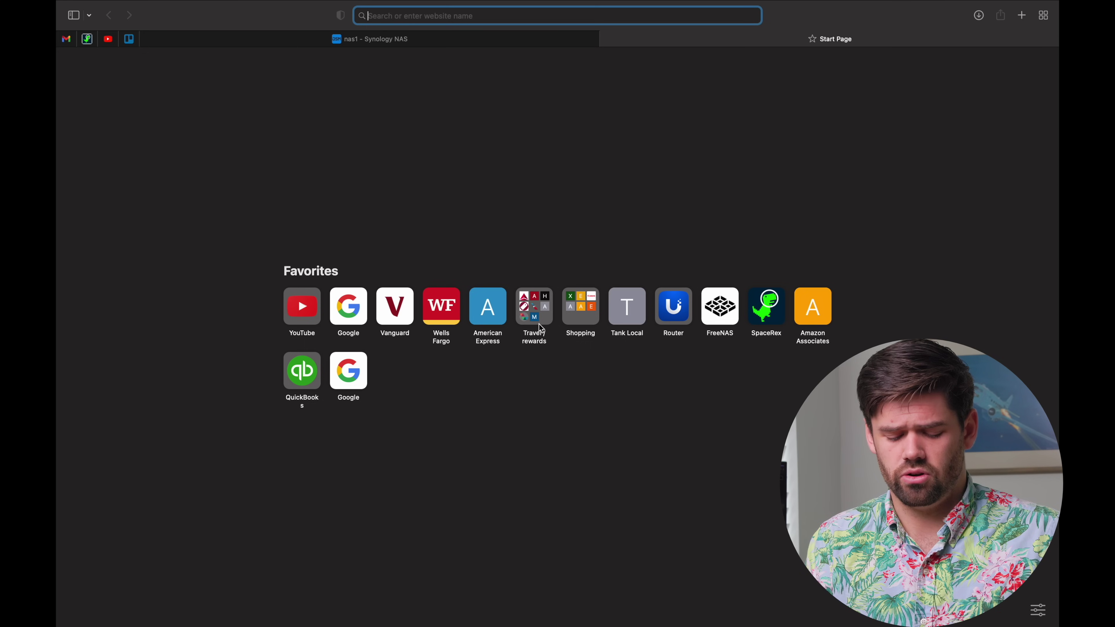
Search the web for "what ports are open", open You Get Signal's Open Port Check Tool and scan all common ports
{"action": "type", "text": "what por"}
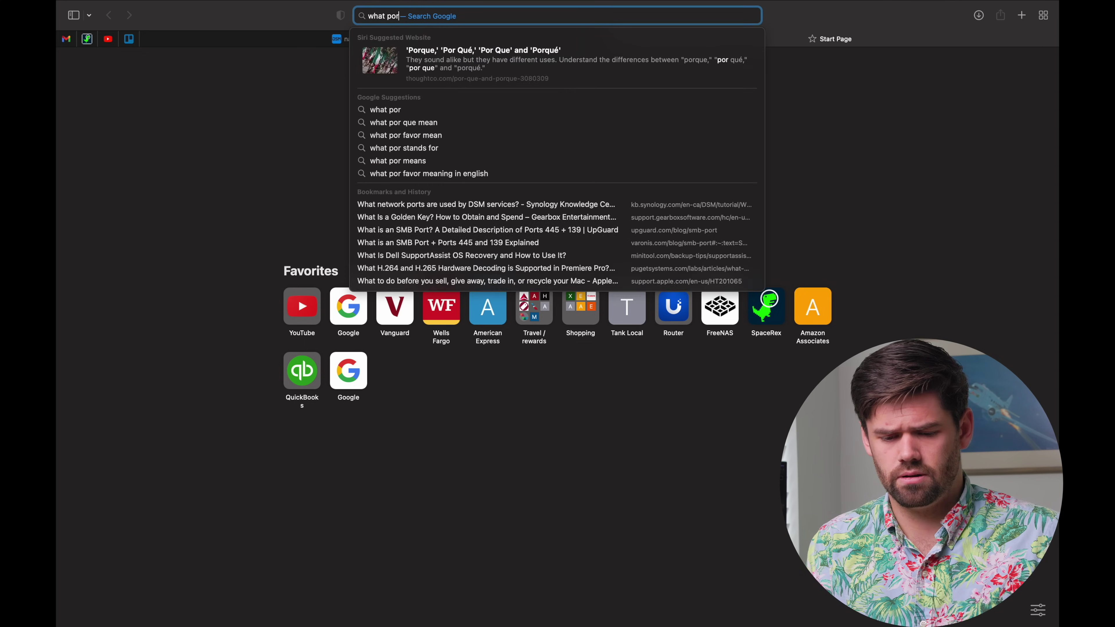
{"action": "type", "text": "ts are open"}
{"action": "key", "text": "Return"}
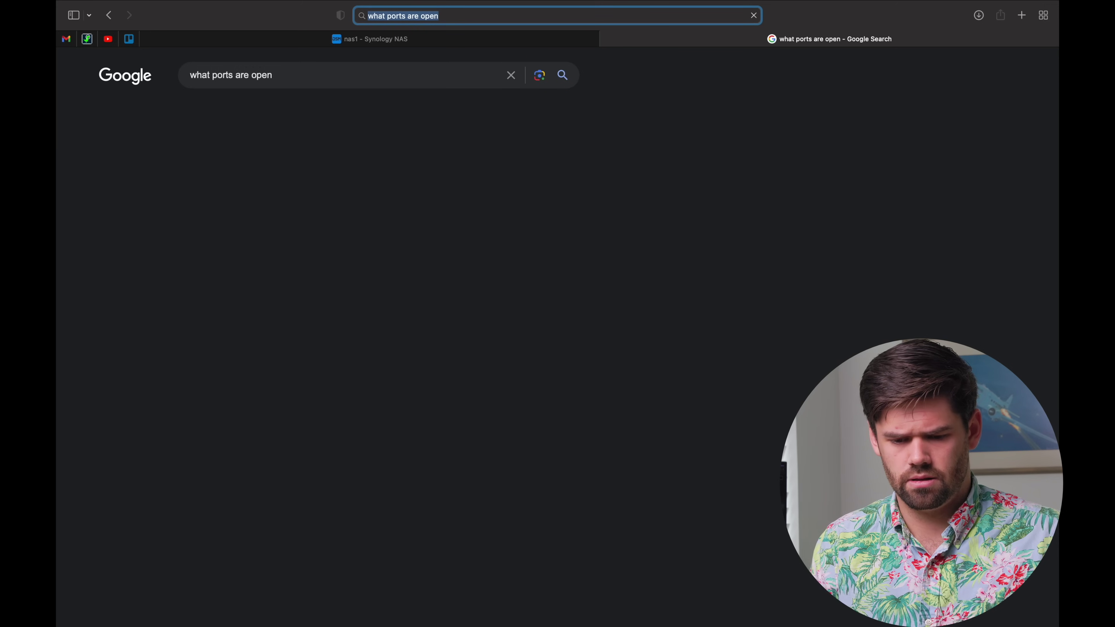
{"action": "scroll", "coordinate": [409, 281], "scroll_direction": "down", "scroll_amount": 2}
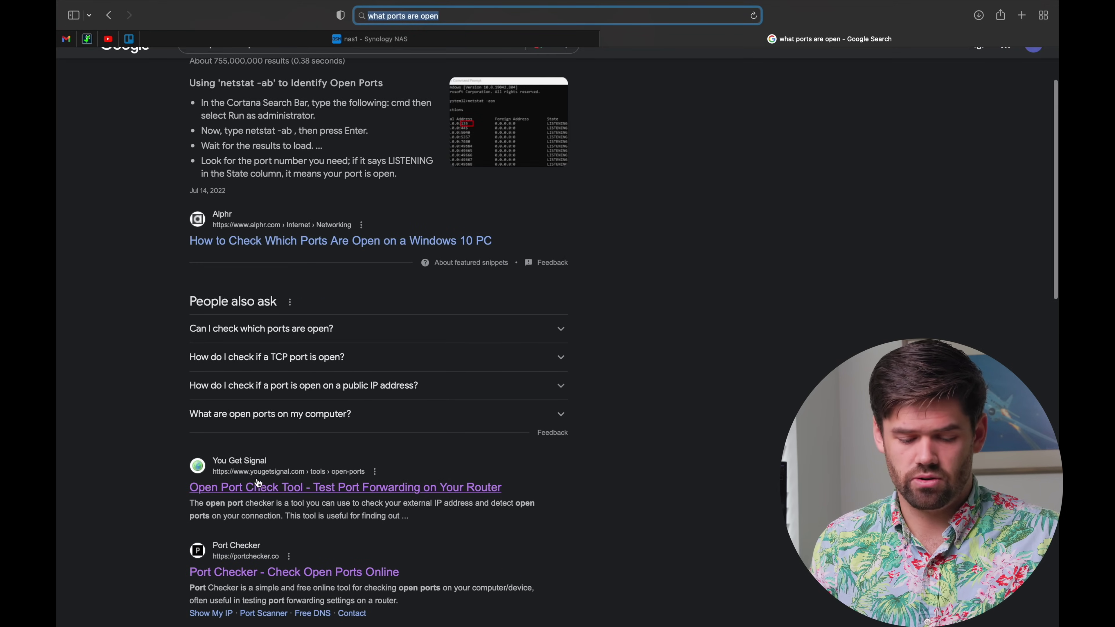
{"action": "left_click", "coordinate": [258, 489]}
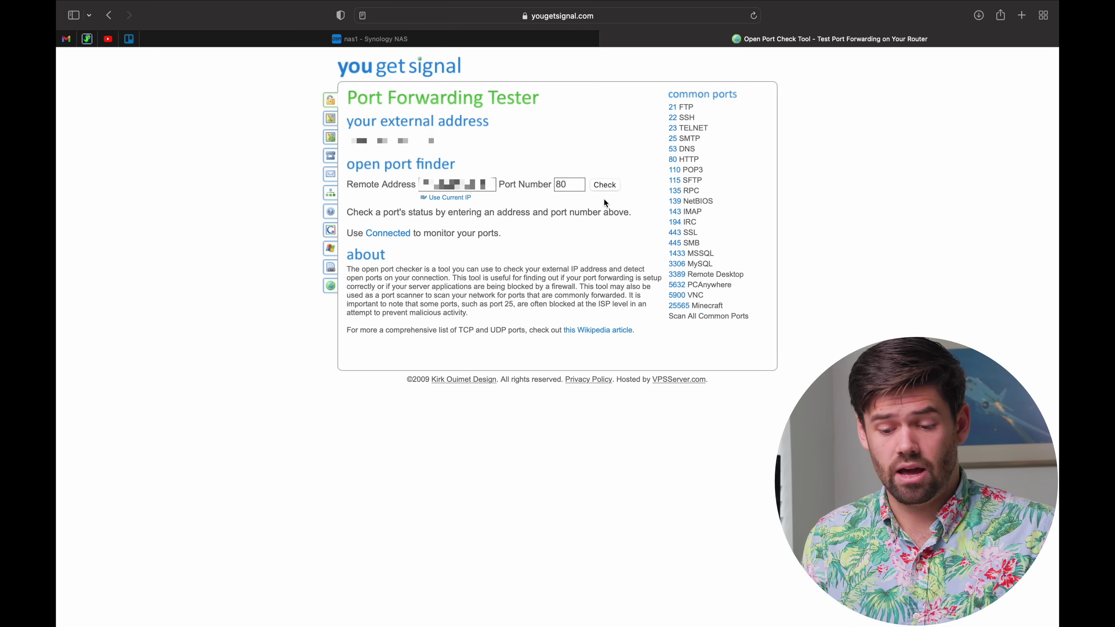
{"action": "left_click", "coordinate": [687, 319]}
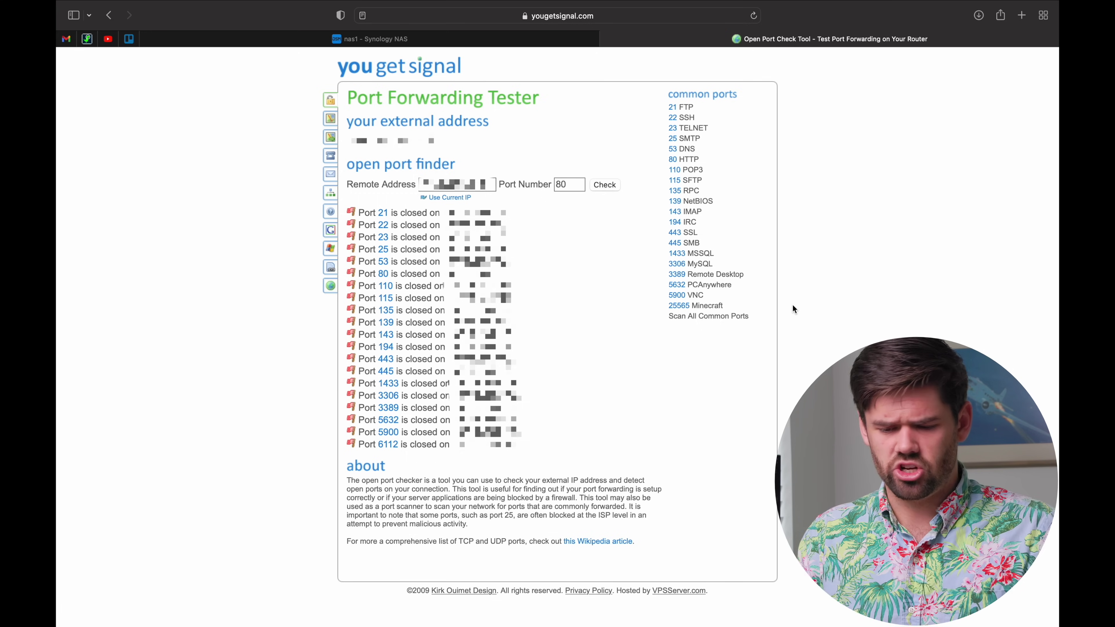
Search for "what ports are used by dsm" in a new browser tab and open Synology's article on DSM network ports
{"action": "key", "text": "super+t"}
{"action": "type", "text": "hw"}
{"action": "key", "text": "BackSpace"}
{"action": "key", "text": "BackSpace"}
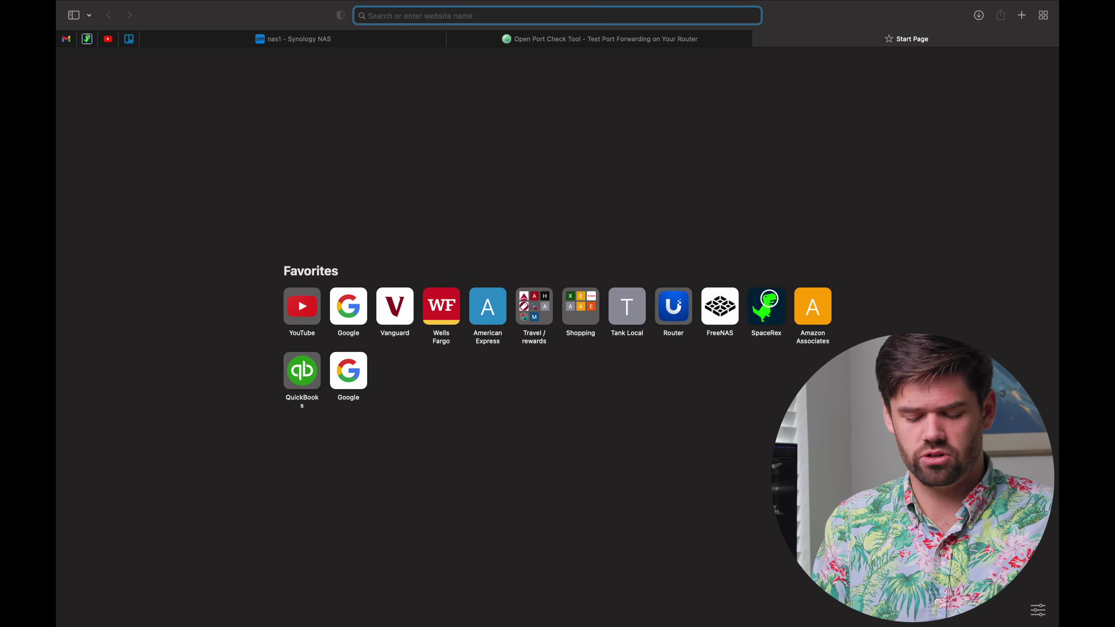
{"action": "type", "text": "what ports are op"}
{"action": "key", "text": "BackSpace"}
{"action": "key", "text": "BackSpace"}
{"action": "type", "text": "used by dsm"}
{"action": "key", "text": "Return"}
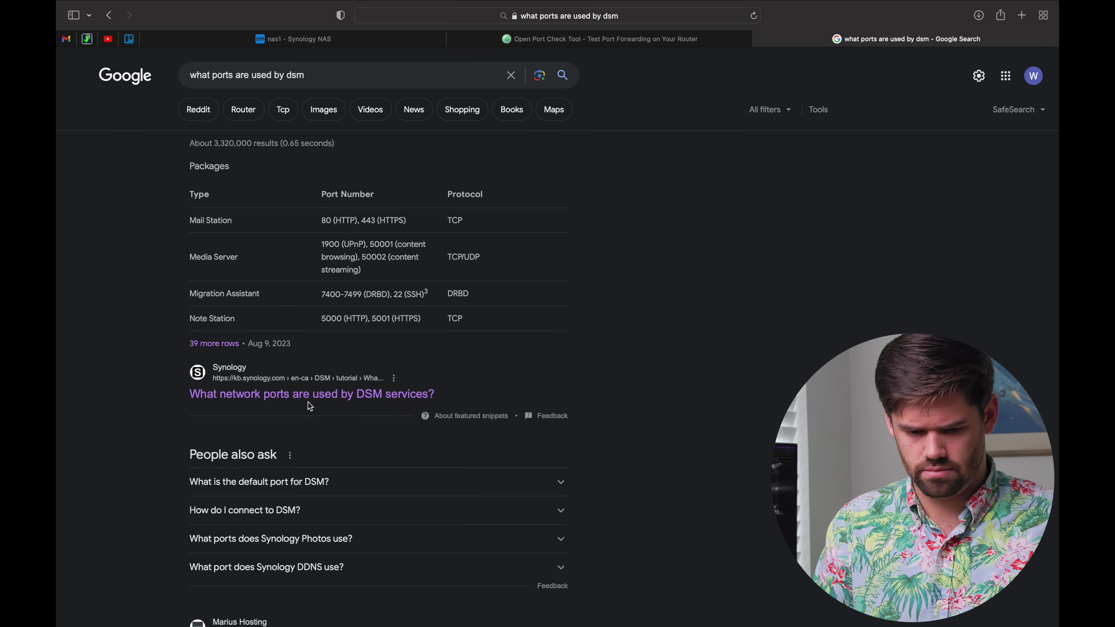
{"action": "left_click", "coordinate": [362, 394]}
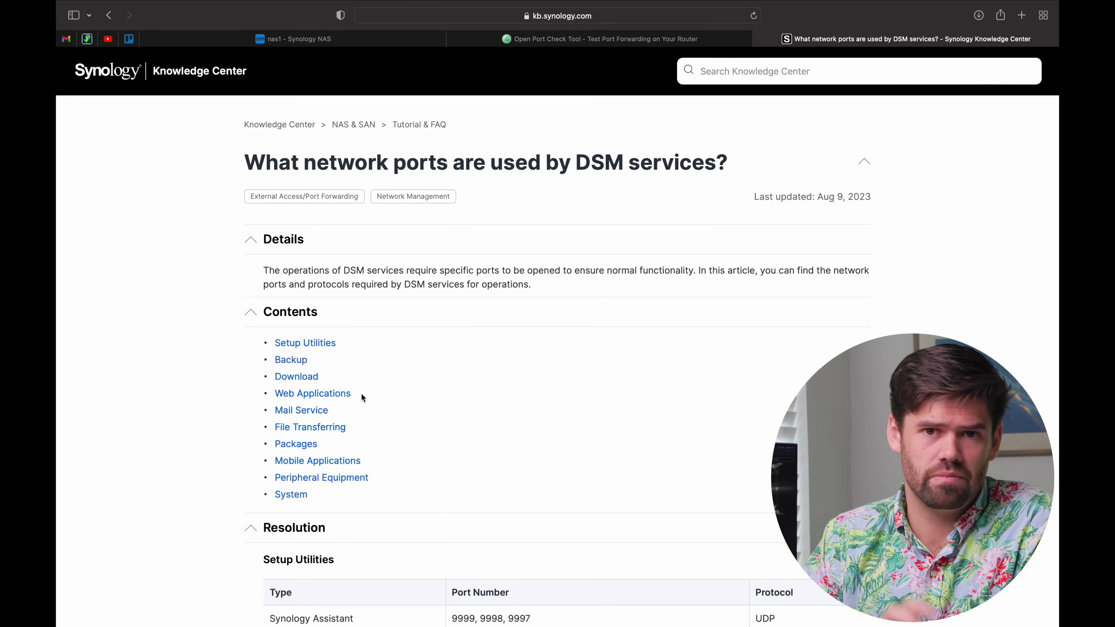
Examine the article's Backup table for the ports used by Active Backup for Business and Hyper Backup
{"action": "scroll", "coordinate": [362, 396], "scroll_direction": "down", "scroll_amount": 8}
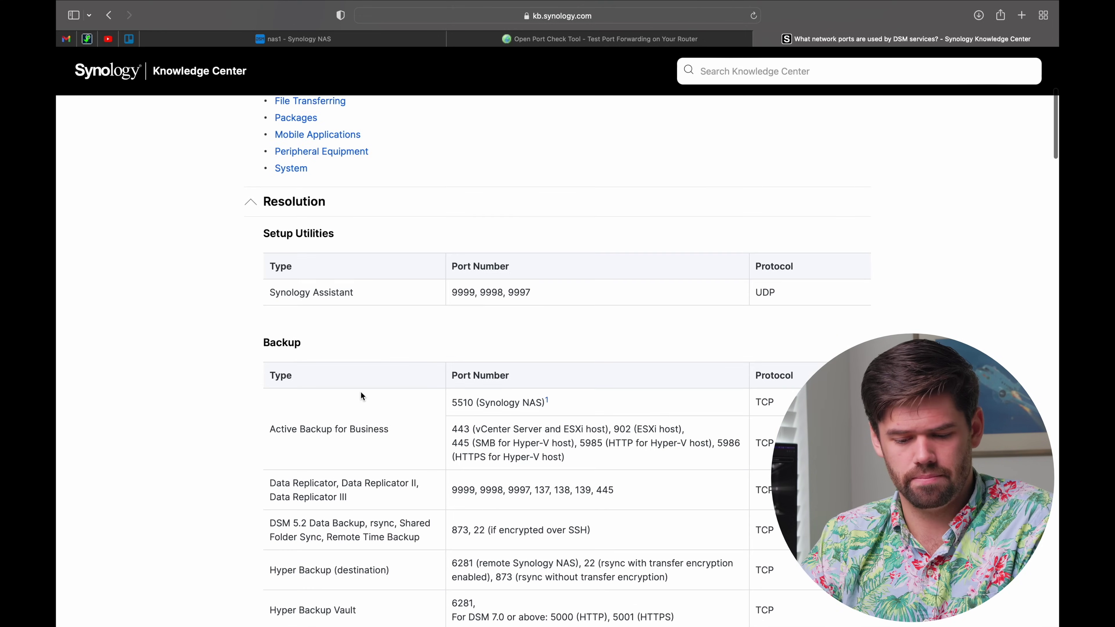
{"action": "scroll", "coordinate": [361, 395], "scroll_direction": "down", "scroll_amount": 4}
{"action": "left_click_drag", "start_coordinate": [593, 246], "coordinate": [450, 245]}
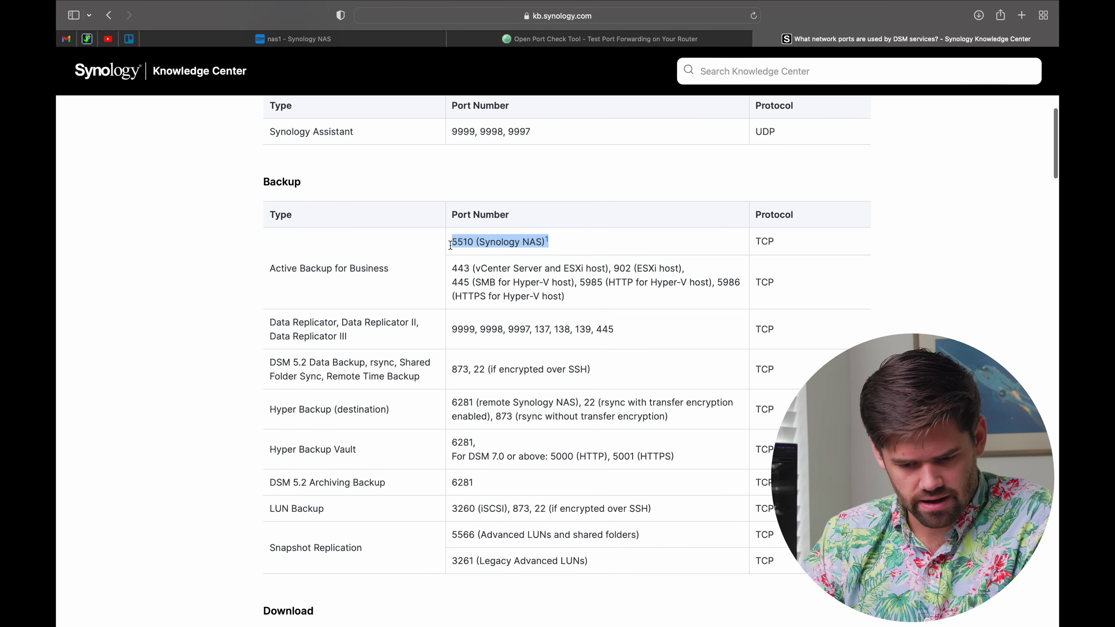
{"action": "left_click", "coordinate": [466, 246]}
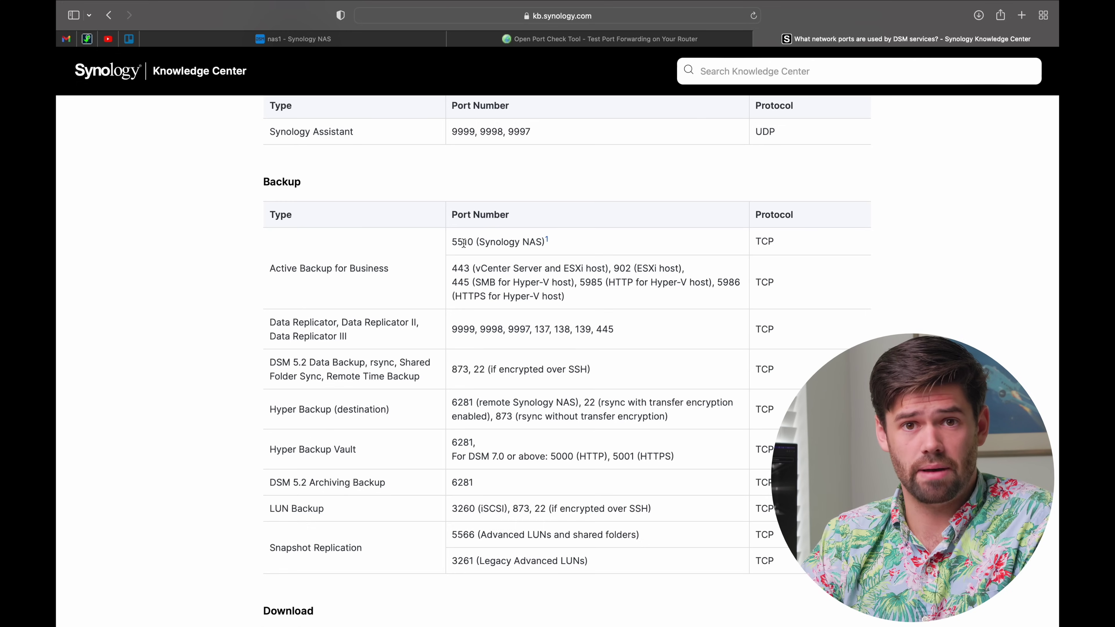
{"action": "scroll", "coordinate": [463, 243], "scroll_direction": "down", "scroll_amount": 1}
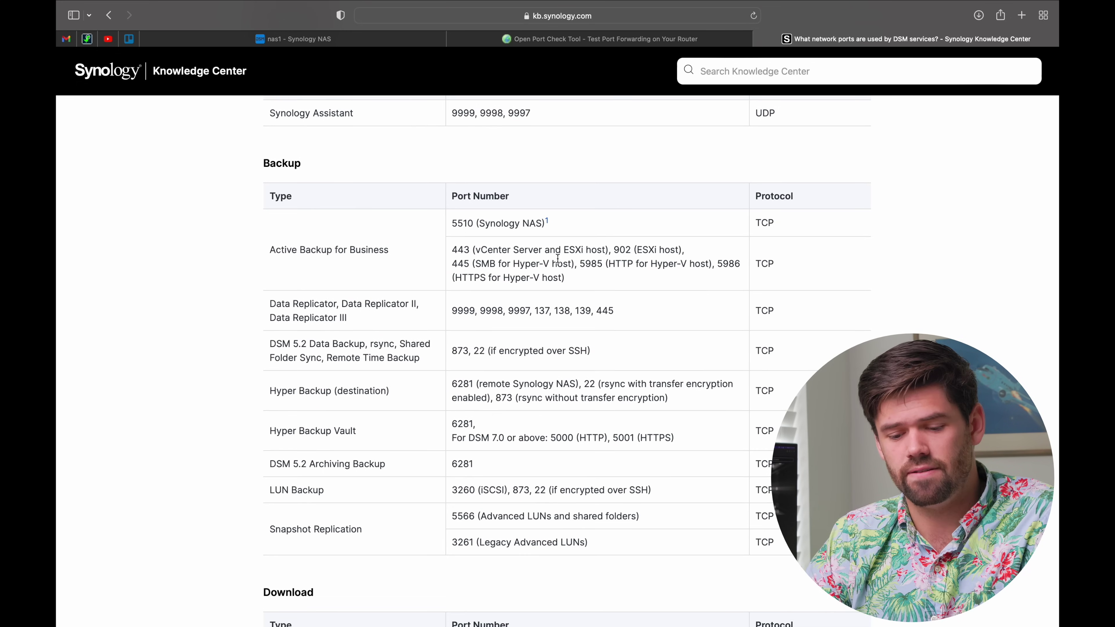
{"action": "scroll", "coordinate": [566, 228], "scroll_direction": "down", "scroll_amount": 1}
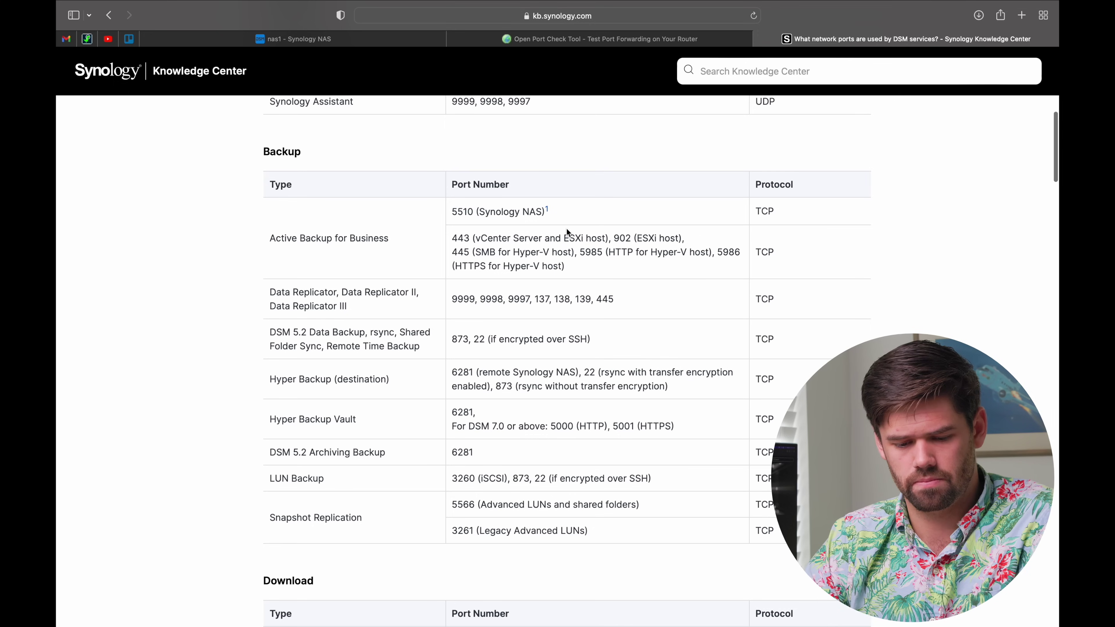
{"action": "double_click", "coordinate": [460, 212]}
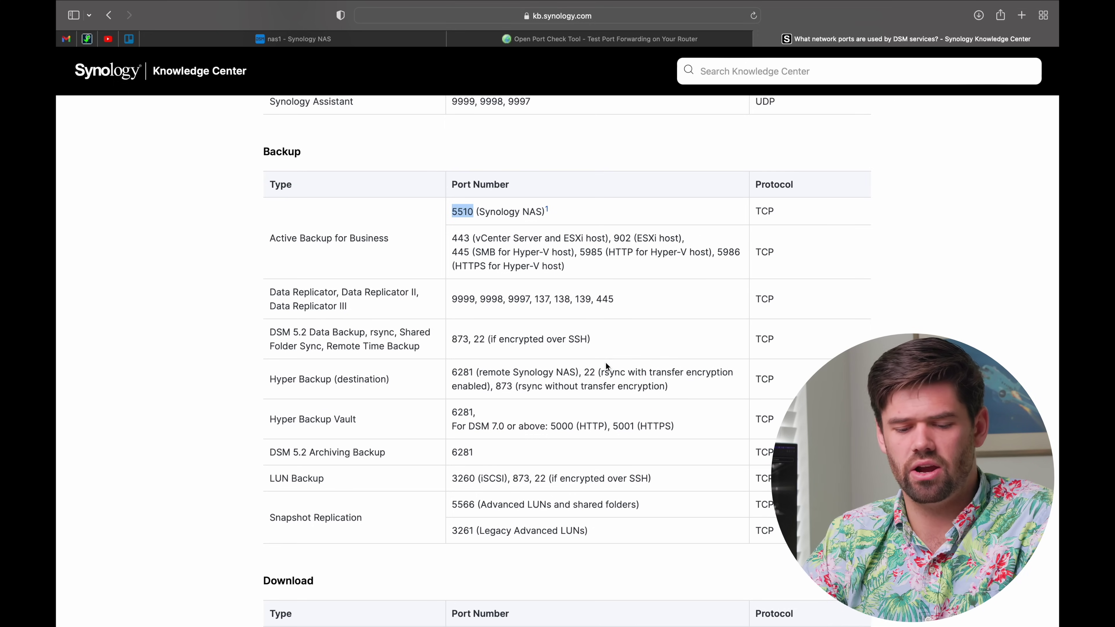
{"action": "scroll", "coordinate": [606, 362], "scroll_direction": "down", "scroll_amount": 5}
{"action": "double_click", "coordinate": [470, 262]}
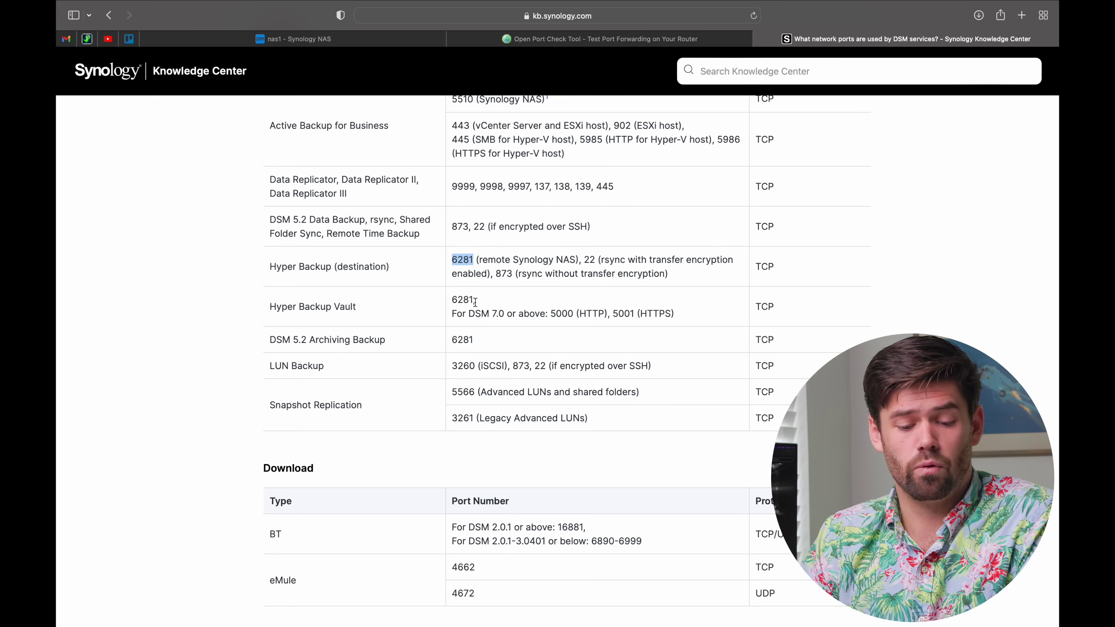
Examine the article's Web Applications and Mail Service tables for the ports used by DSM and the mail protocols
{"action": "scroll", "coordinate": [527, 308], "scroll_direction": "down", "scroll_amount": 15}
{"action": "left_click_drag", "start_coordinate": [598, 318], "coordinate": [454, 318]}
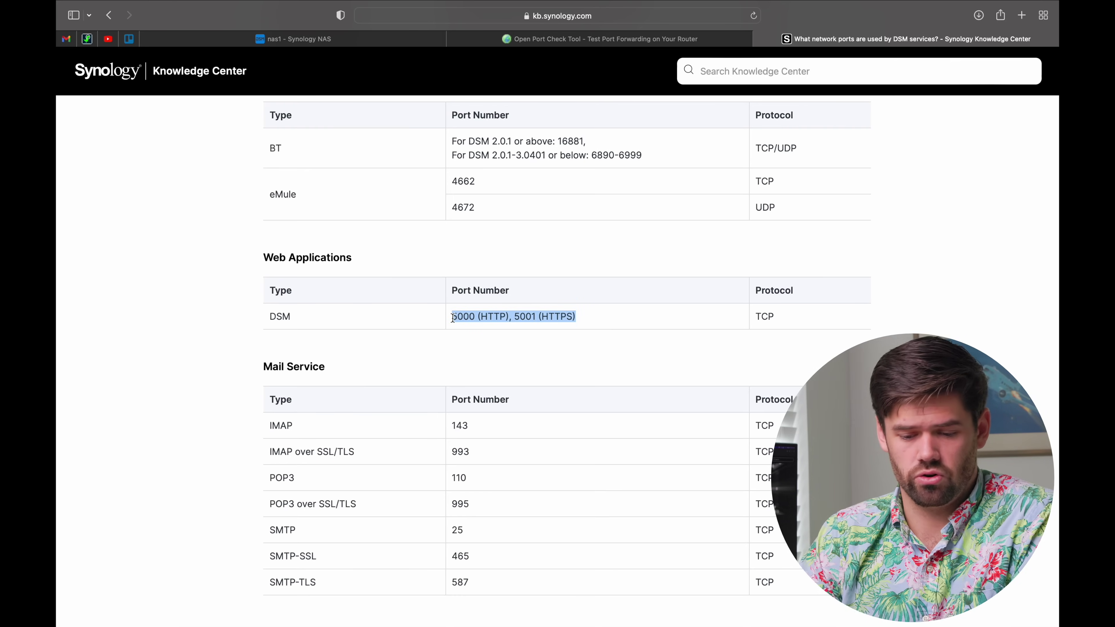
{"action": "left_click", "coordinate": [453, 318]}
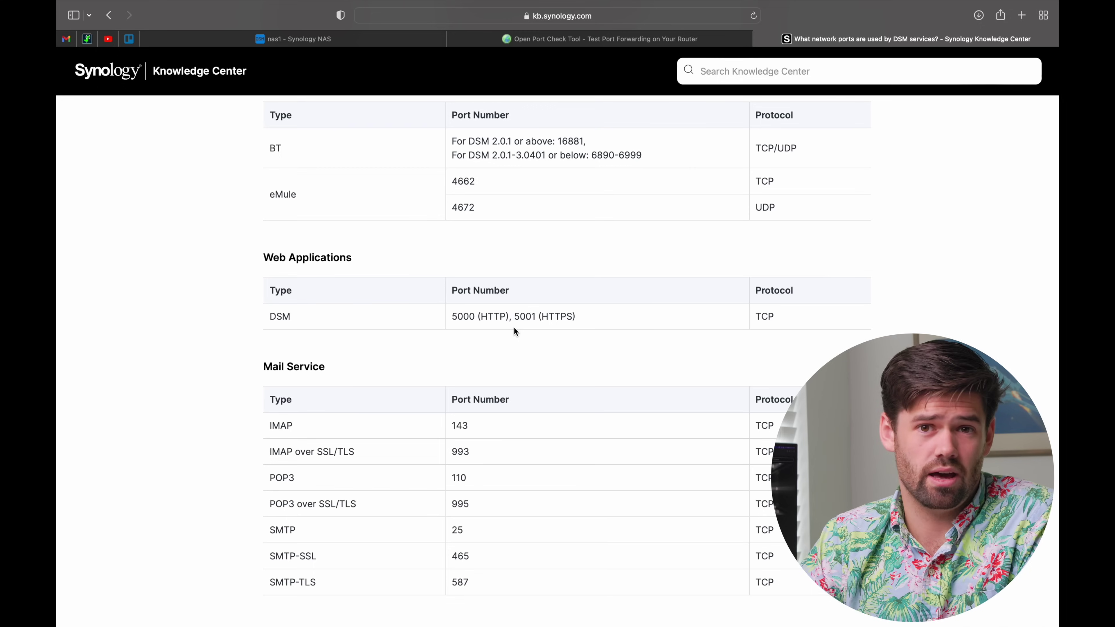
{"action": "scroll", "coordinate": [514, 327], "scroll_direction": "down", "scroll_amount": 1}
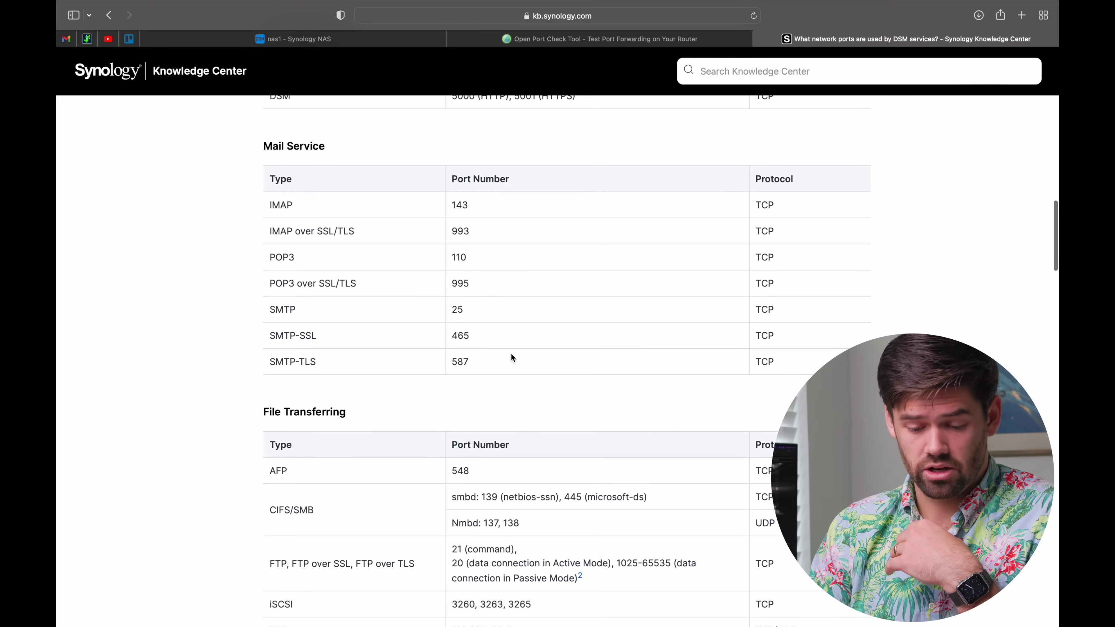
{"action": "left_click_drag", "start_coordinate": [512, 358], "coordinate": [263, 195]}
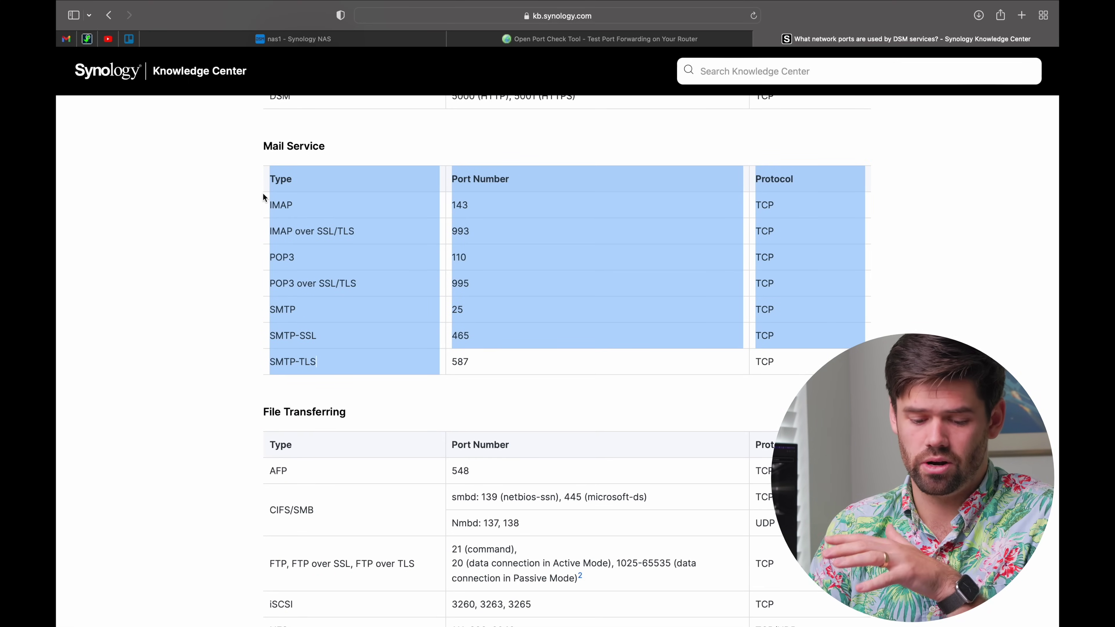
Examine the File Transferring table for the ports used by AFP, CIFS/SMB, FTP, iSCSI, NFS and WebDAV
{"action": "scroll", "coordinate": [263, 198], "scroll_direction": "down", "scroll_amount": 5}
{"action": "left_click_drag", "start_coordinate": [537, 306], "coordinate": [274, 251]}
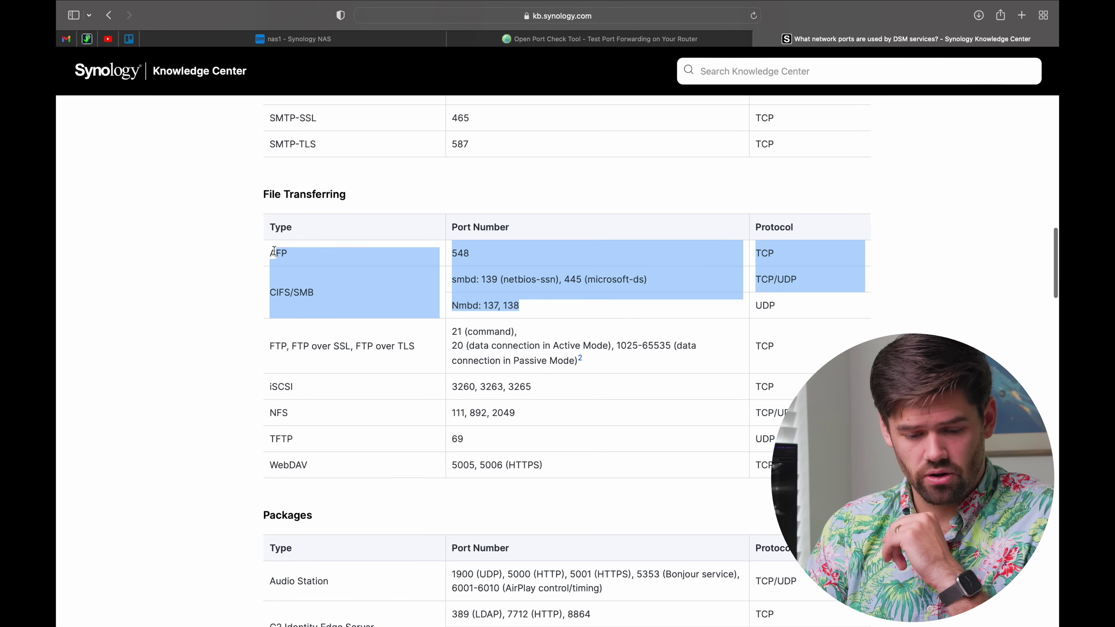
{"action": "left_click", "coordinate": [274, 252]}
{"action": "scroll", "coordinate": [448, 344], "scroll_direction": "down", "scroll_amount": 1}
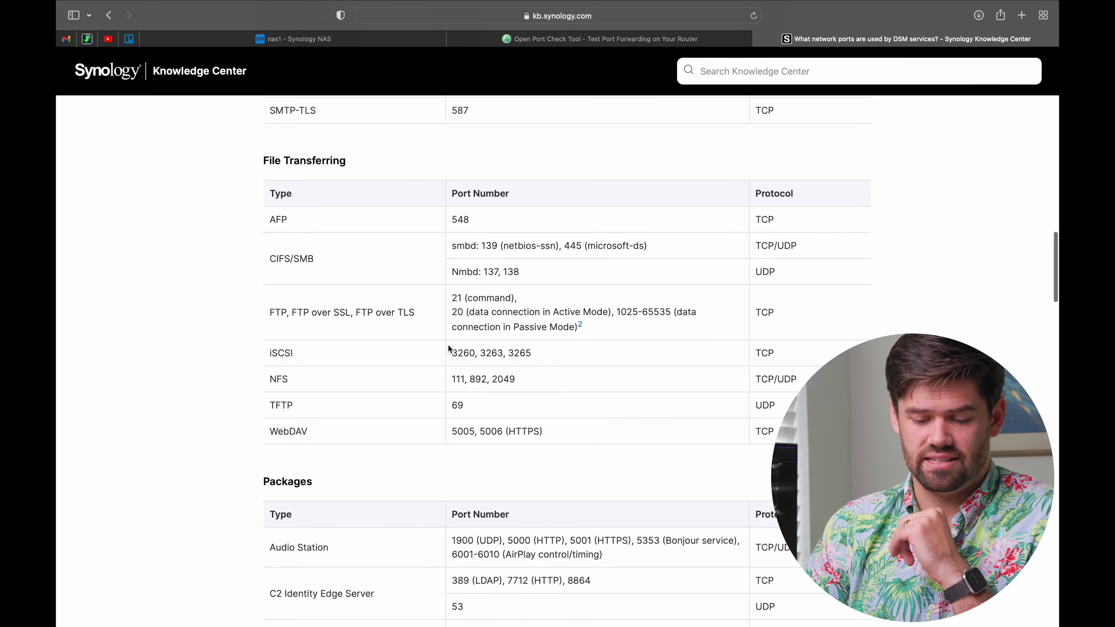
{"action": "scroll", "coordinate": [448, 347], "scroll_direction": "down", "scroll_amount": 1}
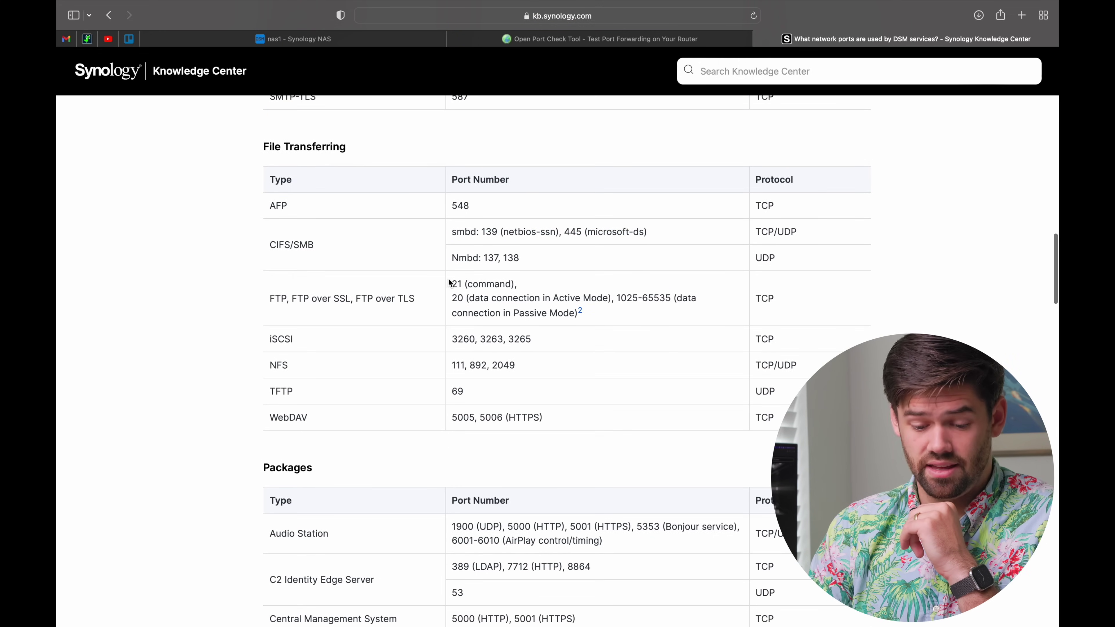
{"action": "left_click_drag", "start_coordinate": [451, 284], "coordinate": [534, 286]}
{"action": "left_click", "coordinate": [539, 286]}
{"action": "scroll", "coordinate": [554, 290], "scroll_direction": "down", "scroll_amount": 1}
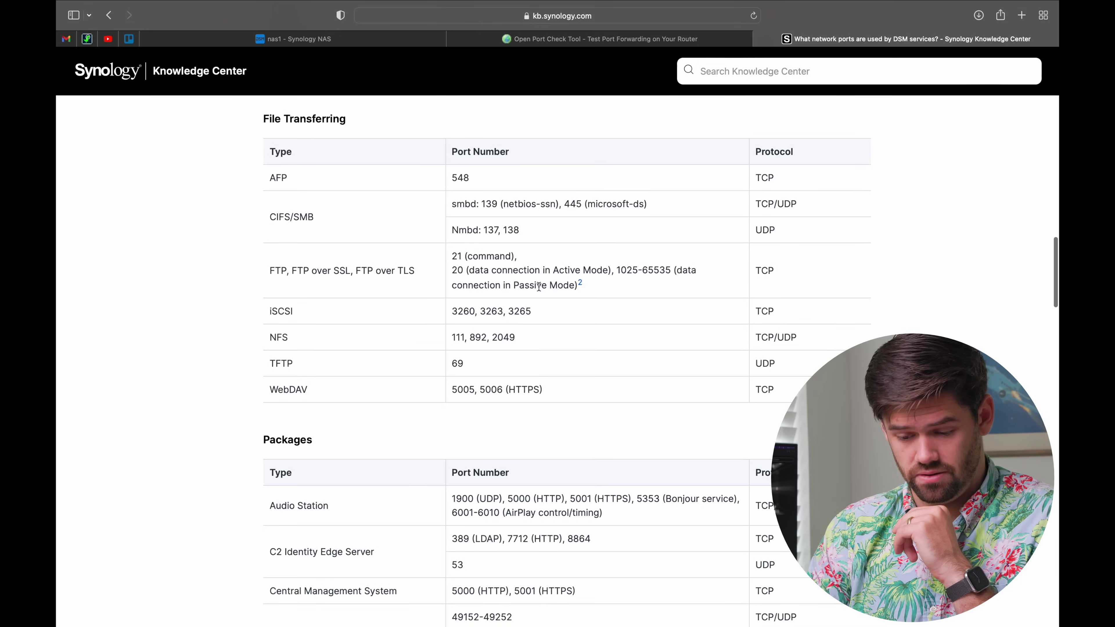
{"action": "scroll", "coordinate": [566, 295], "scroll_direction": "down", "scroll_amount": 1}
{"action": "left_click_drag", "start_coordinate": [517, 302], "coordinate": [450, 298]}
{"action": "left_click", "coordinate": [451, 298]}
{"action": "scroll", "coordinate": [450, 300], "scroll_direction": "down", "scroll_amount": 2}
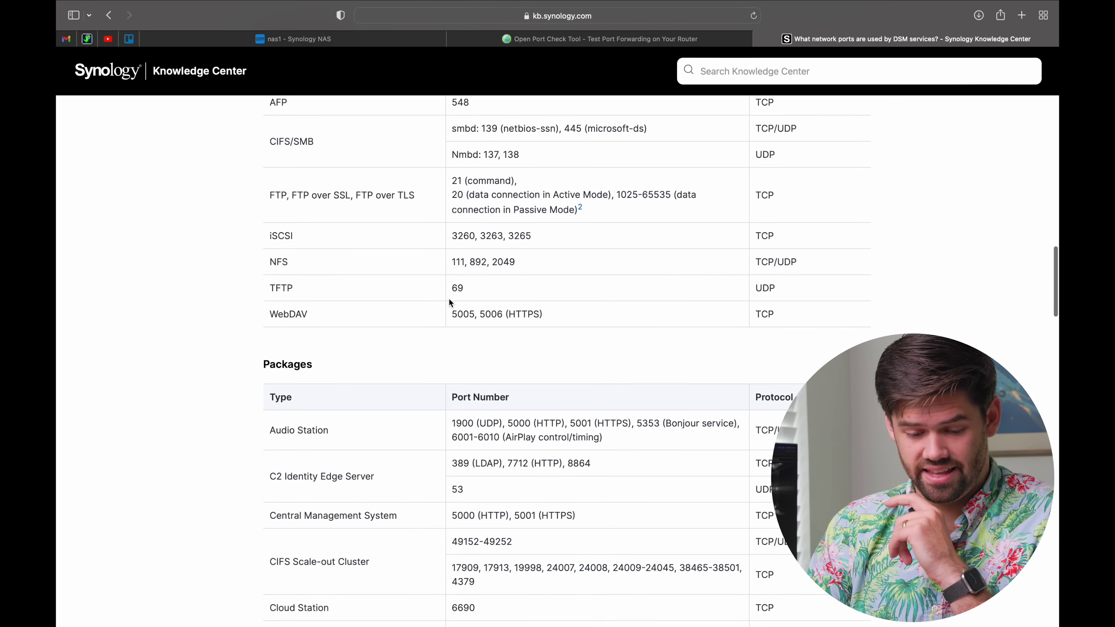
{"action": "left_click_drag", "start_coordinate": [552, 288], "coordinate": [453, 288]}
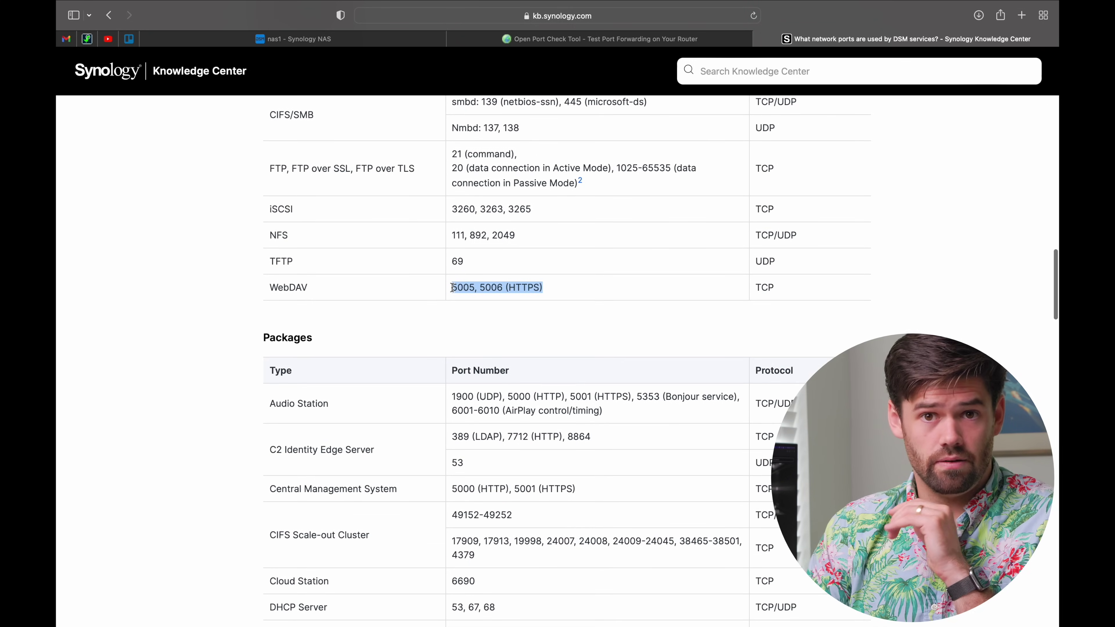
{"action": "scroll", "coordinate": [453, 289], "scroll_direction": "down", "scroll_amount": 1}
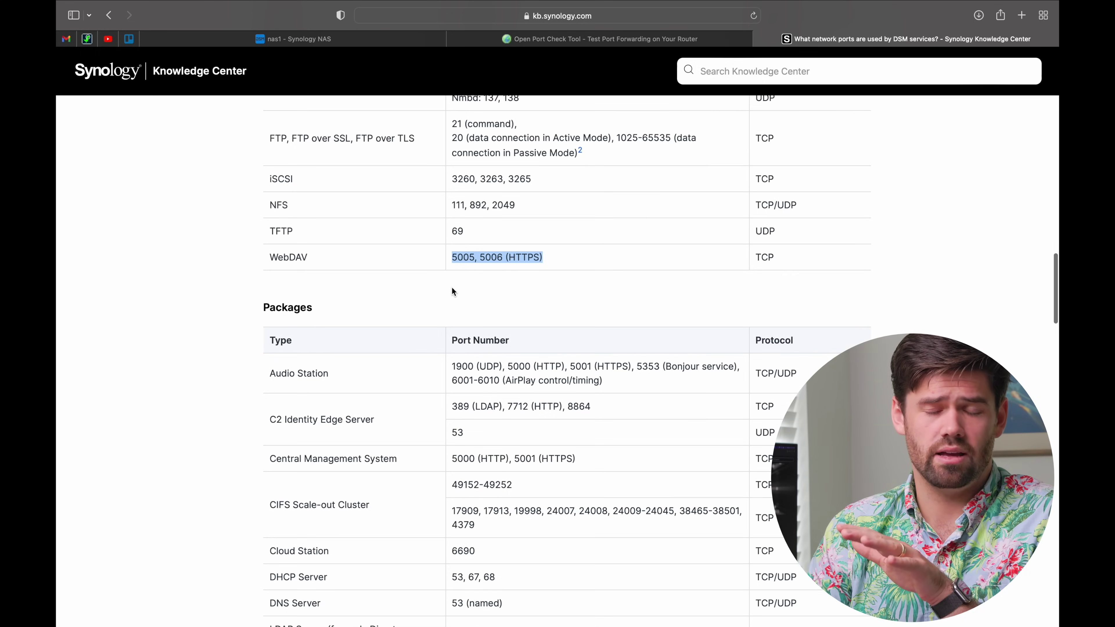
Examine the Packages table for the ports used by Synology Drive Server and the VPN Server protocols
{"action": "scroll", "coordinate": [453, 292], "scroll_direction": "down", "scroll_amount": 3}
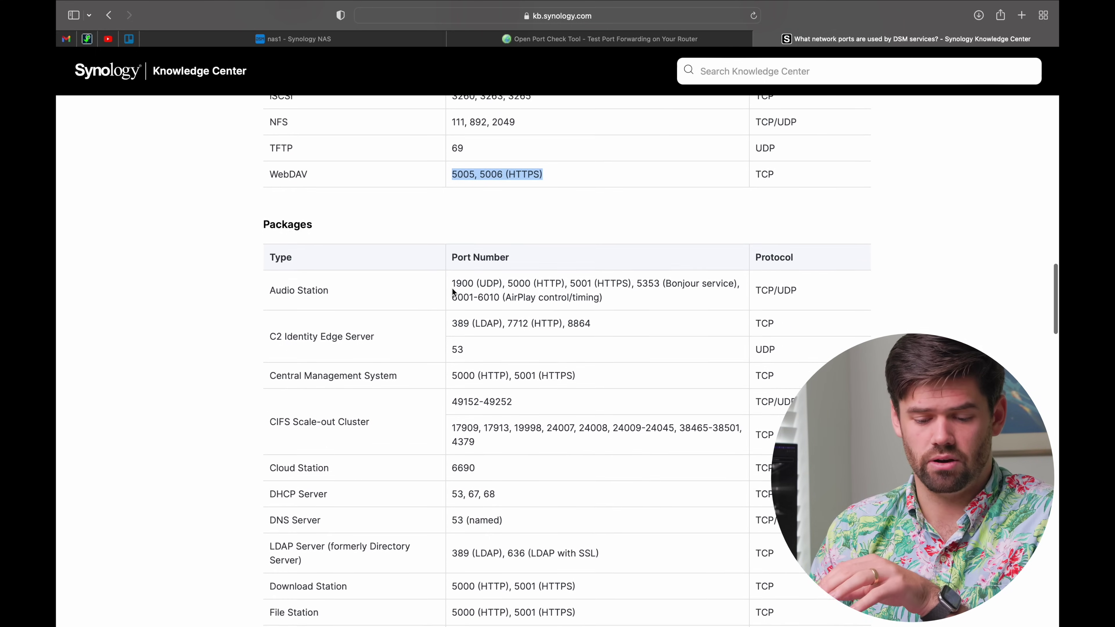
{"action": "scroll", "coordinate": [595, 409], "scroll_direction": "down", "scroll_amount": 15}
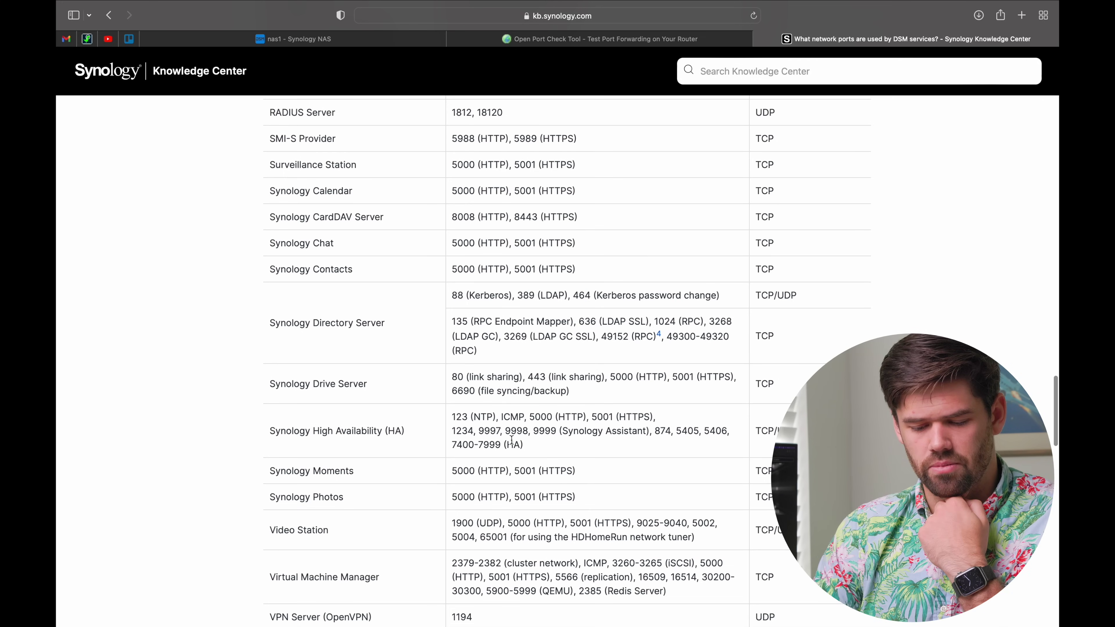
{"action": "scroll", "coordinate": [476, 426], "scroll_direction": "down", "scroll_amount": 1}
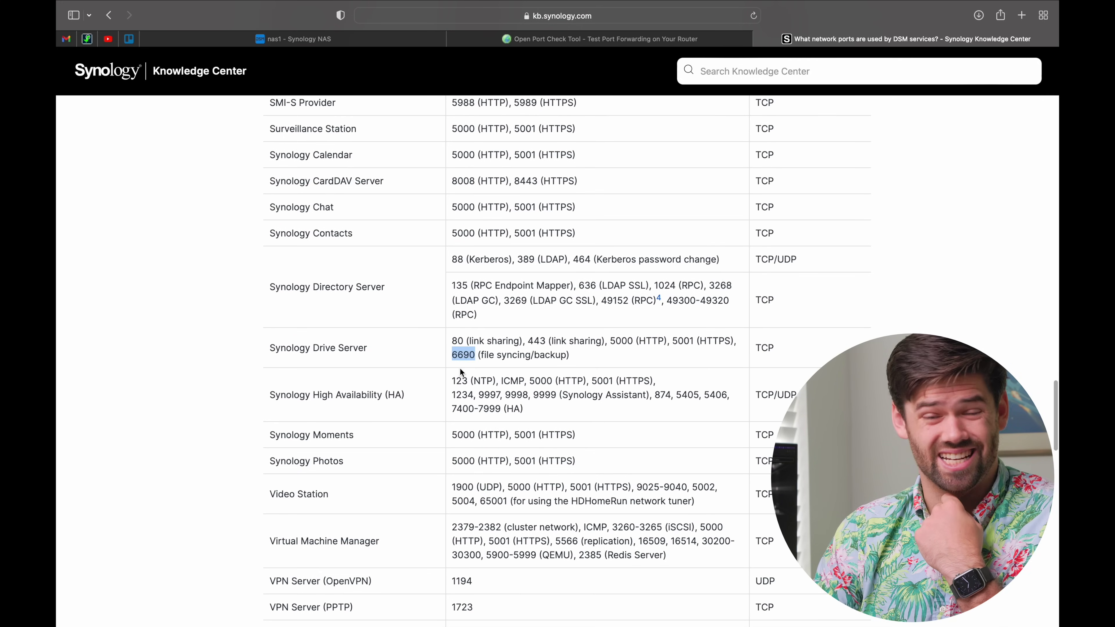
{"action": "scroll", "coordinate": [461, 371], "scroll_direction": "down", "scroll_amount": 1}
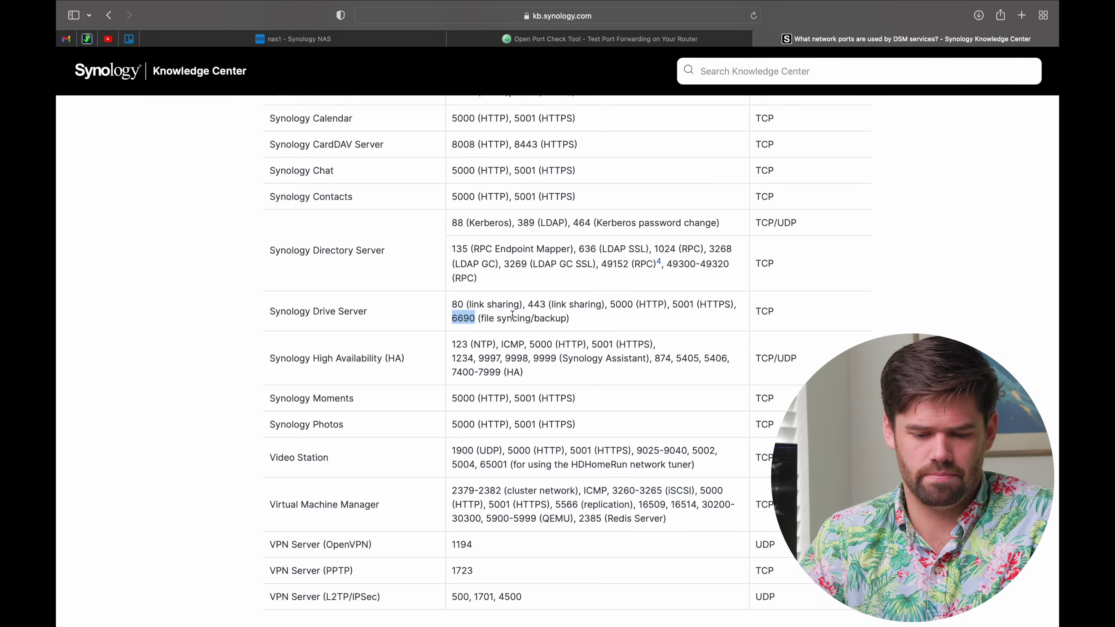
{"action": "left_click", "coordinate": [444, 285]}
{"action": "scroll", "coordinate": [444, 284], "scroll_direction": "down", "scroll_amount": 5}
{"action": "scroll", "coordinate": [607, 558], "scroll_direction": "down", "scroll_amount": 6}
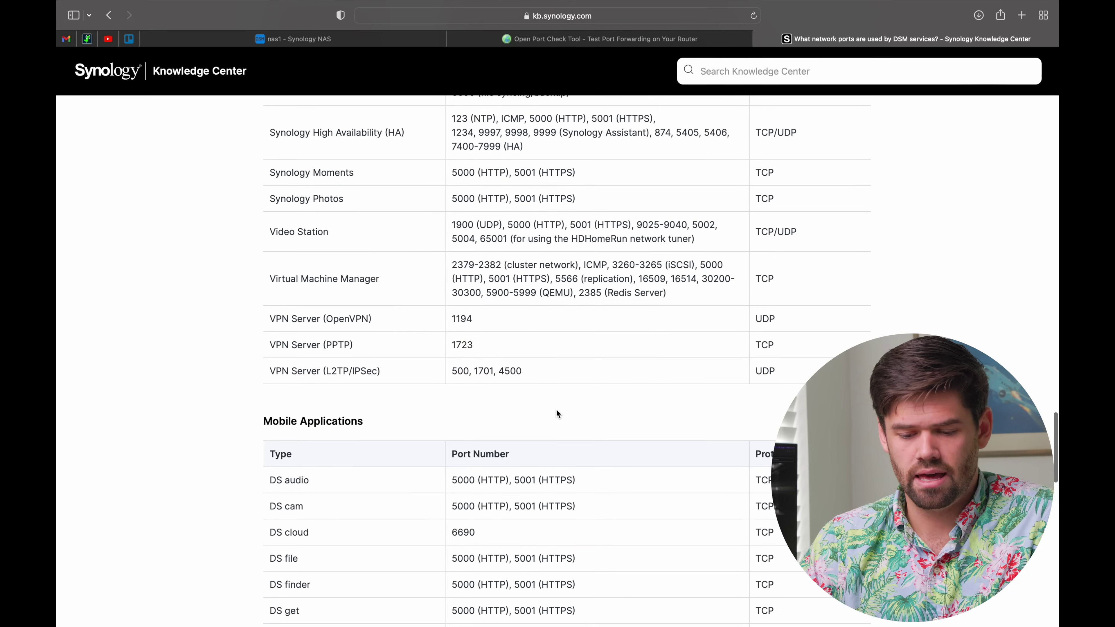
{"action": "left_click_drag", "start_coordinate": [556, 378], "coordinate": [266, 320]}
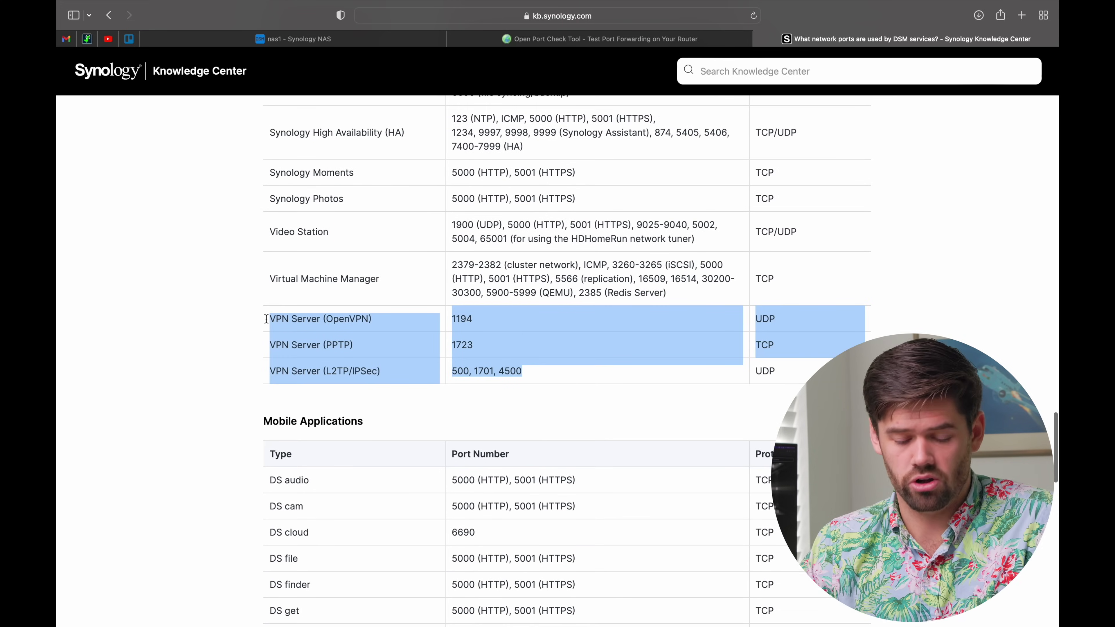
{"action": "scroll", "coordinate": [444, 413], "scroll_direction": "down", "scroll_amount": 2}
{"action": "left_click", "coordinate": [345, 331]}
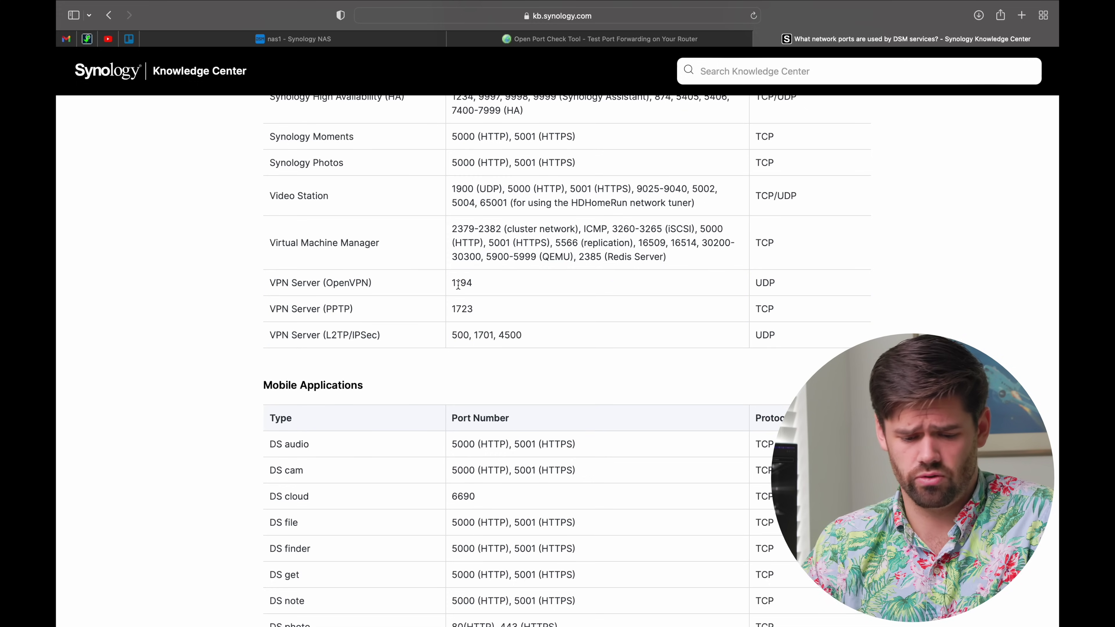
Examine the remaining tables down to System for the port used by SSH/SFTP
{"action": "scroll", "coordinate": [459, 285], "scroll_direction": "down", "scroll_amount": 10}
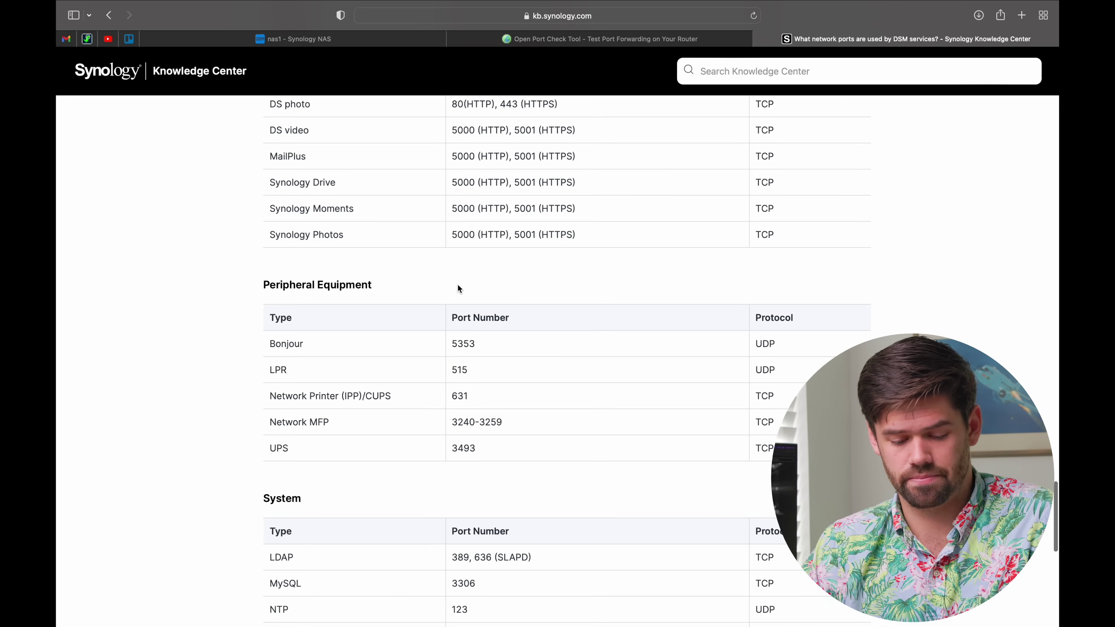
{"action": "scroll", "coordinate": [458, 286], "scroll_direction": "up", "scroll_amount": 2}
{"action": "scroll", "coordinate": [457, 286], "scroll_direction": "down", "scroll_amount": 8}
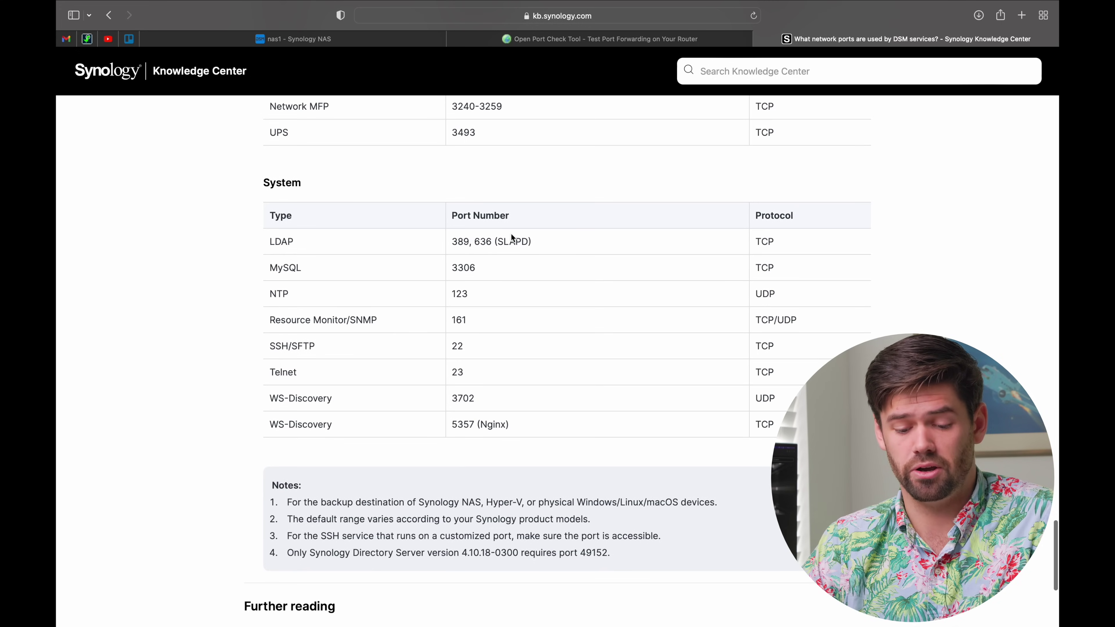
{"action": "scroll", "coordinate": [511, 236], "scroll_direction": "up", "scroll_amount": 1}
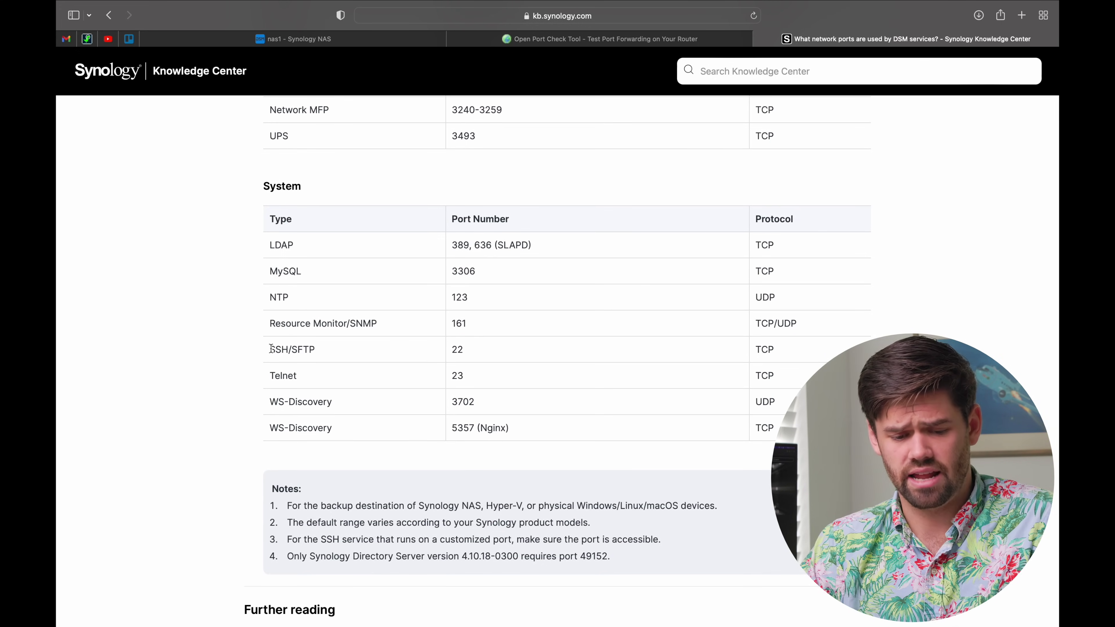
{"action": "left_click_drag", "start_coordinate": [271, 348], "coordinate": [495, 347]}
{"action": "left_click", "coordinate": [493, 354]}
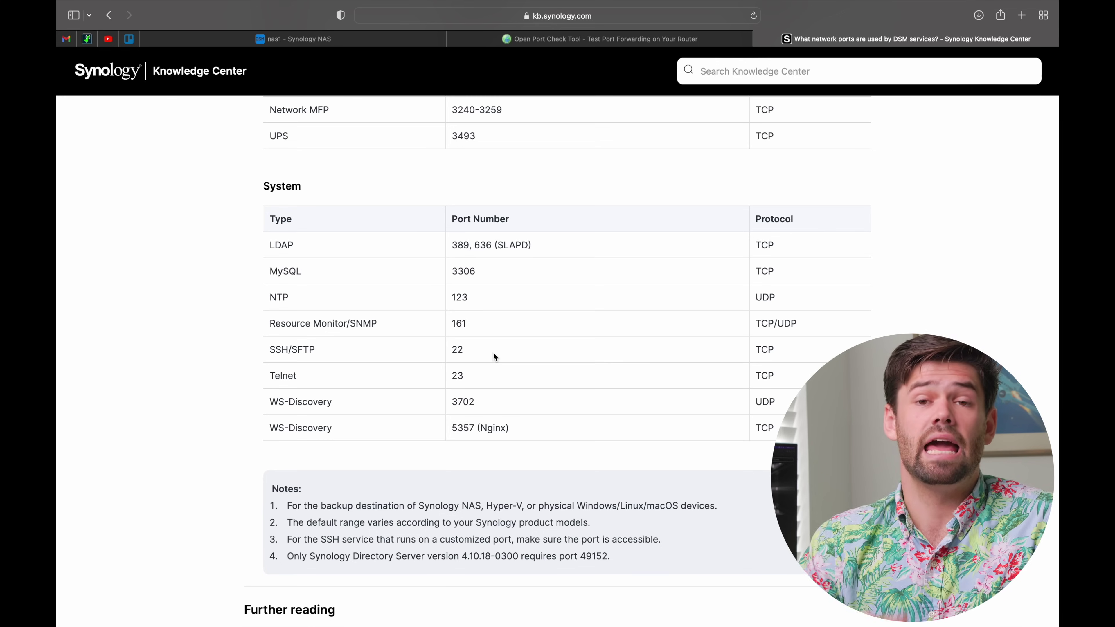
{"action": "scroll", "coordinate": [493, 356], "scroll_direction": "up", "scroll_amount": 2}
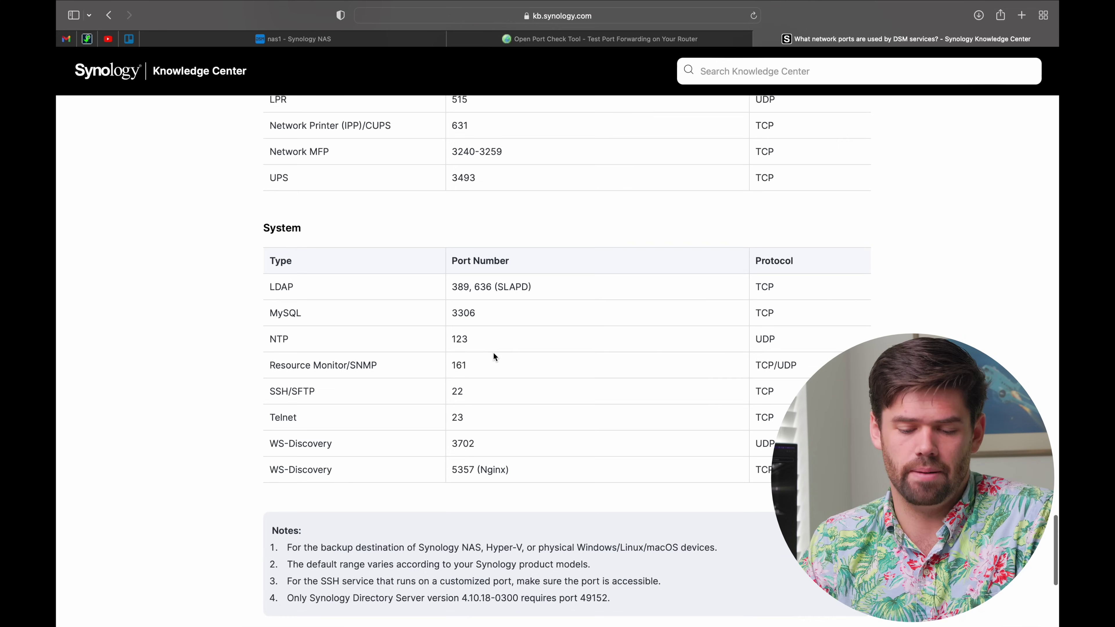
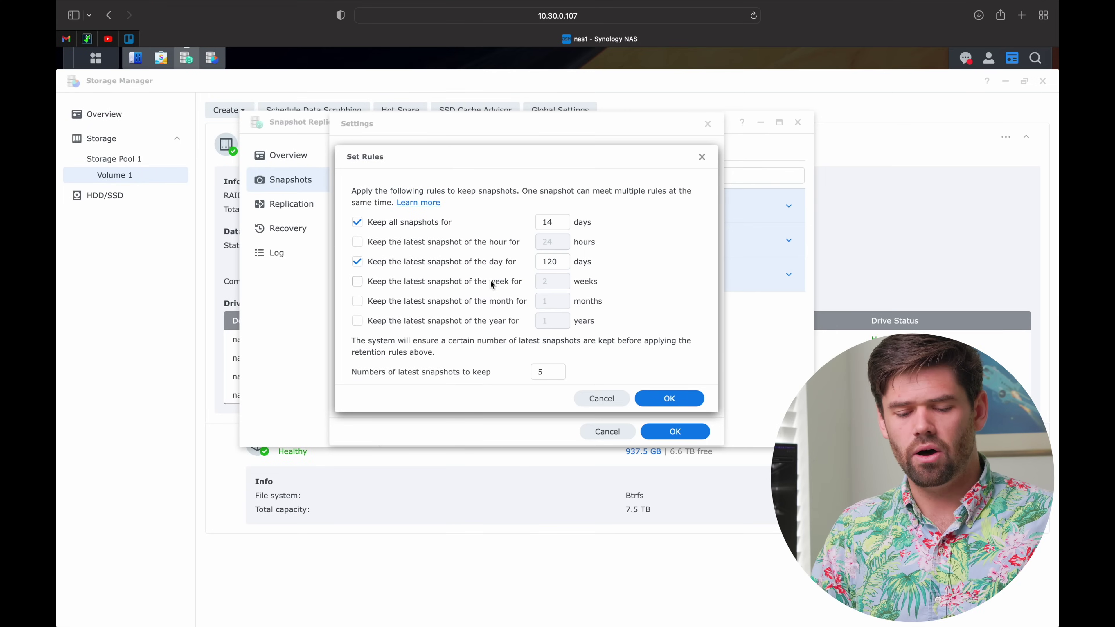
Set the advanced retention rule to keep the latest snapshot of the day for 30 days
{"action": "double_click", "coordinate": [560, 261]}
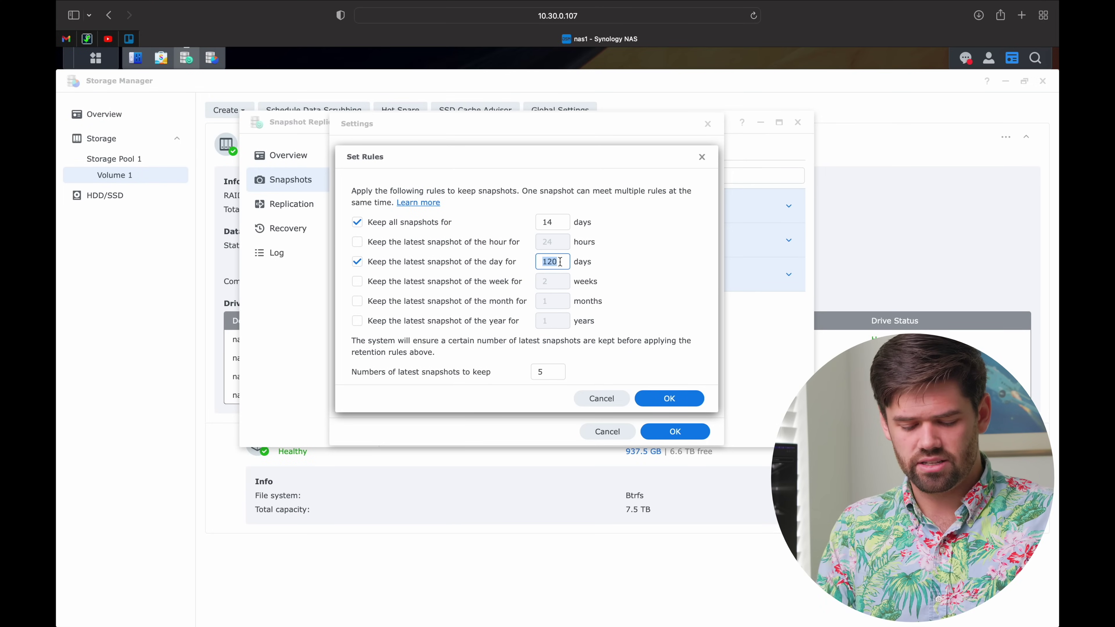
{"action": "type", "text": "39"}
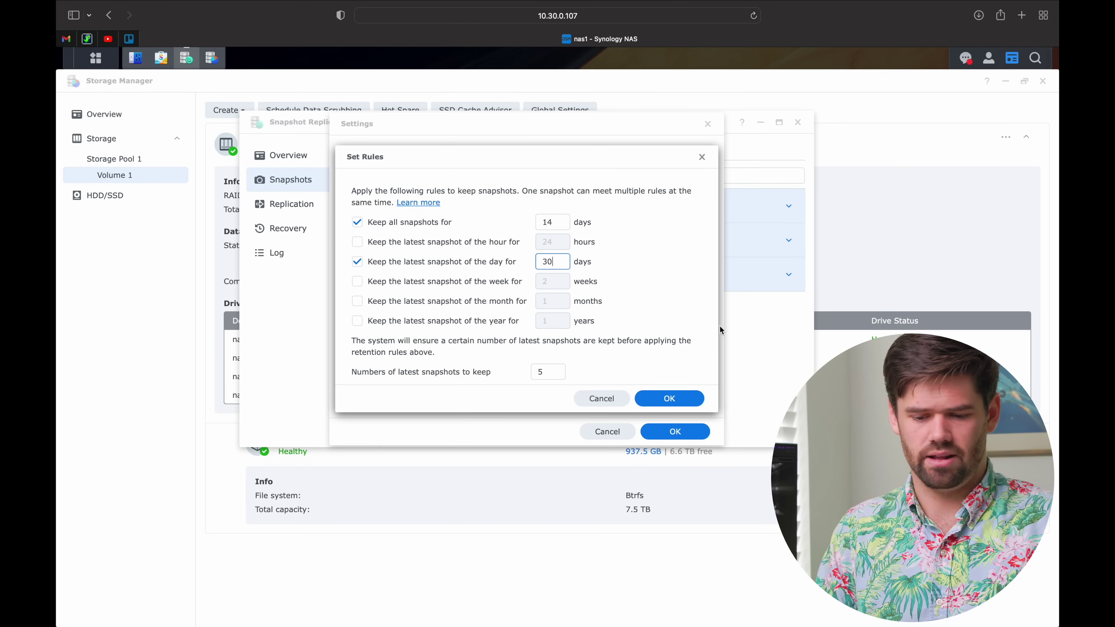
{"action": "left_click", "coordinate": [669, 398]}
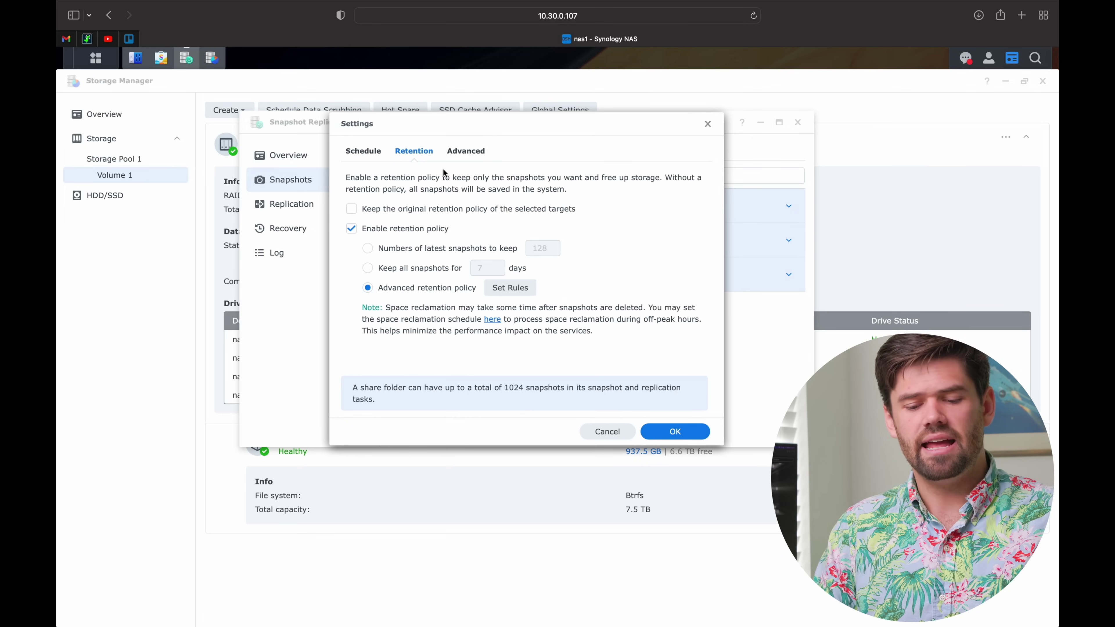
Override the selected targets' original advanced settings to make snapshots visible, and apply the snapshot settings
{"action": "left_click", "coordinate": [466, 152]}
{"action": "left_click", "coordinate": [406, 177]}
{"action": "left_click", "coordinate": [412, 240]}
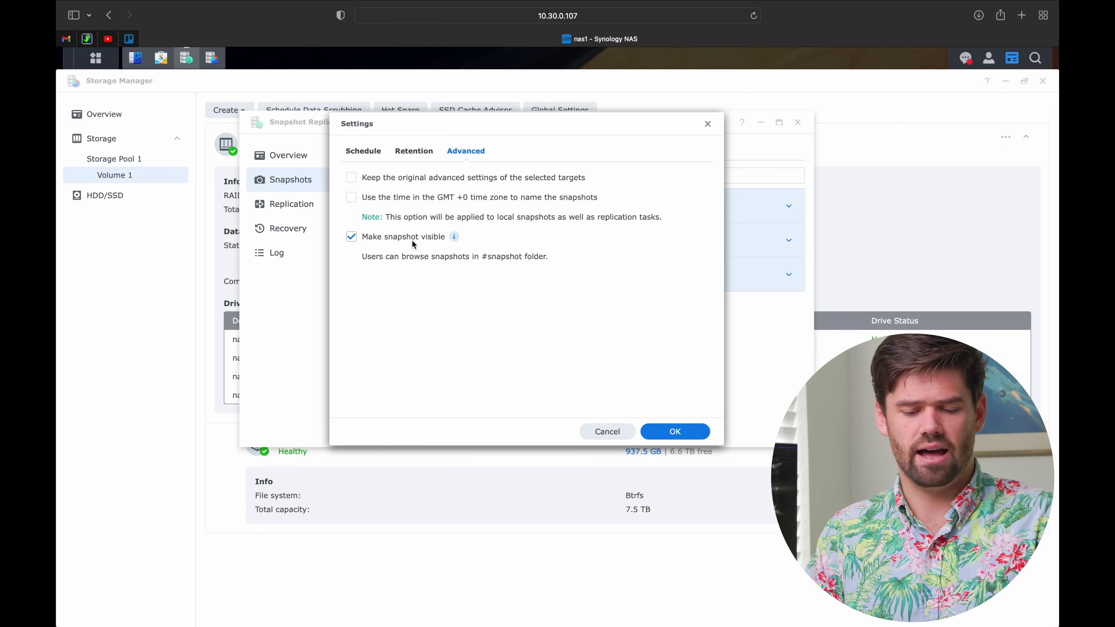
{"action": "left_click", "coordinate": [677, 436]}
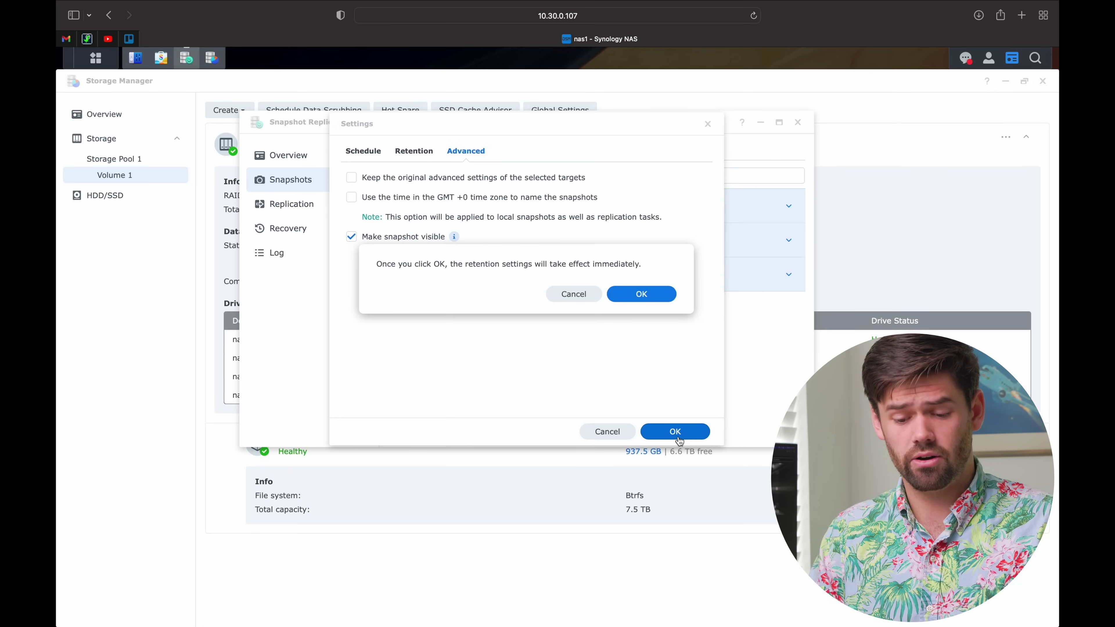
{"action": "left_click", "coordinate": [664, 292]}
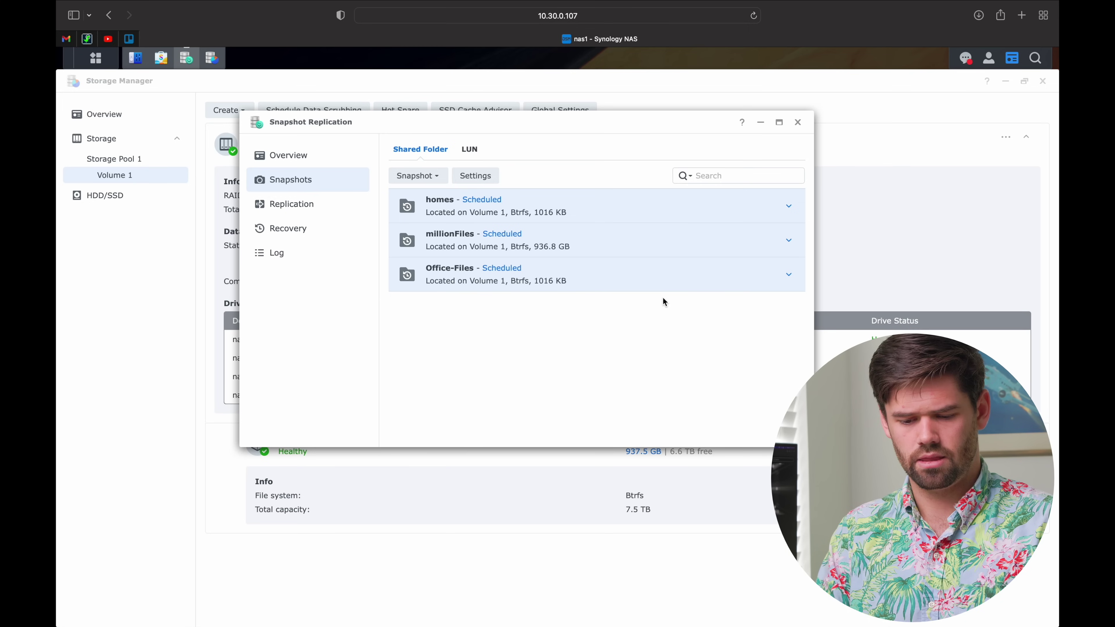
Take a manual snapshot of the Office-Files shared folder without locking it
{"action": "left_click", "coordinate": [612, 275]}
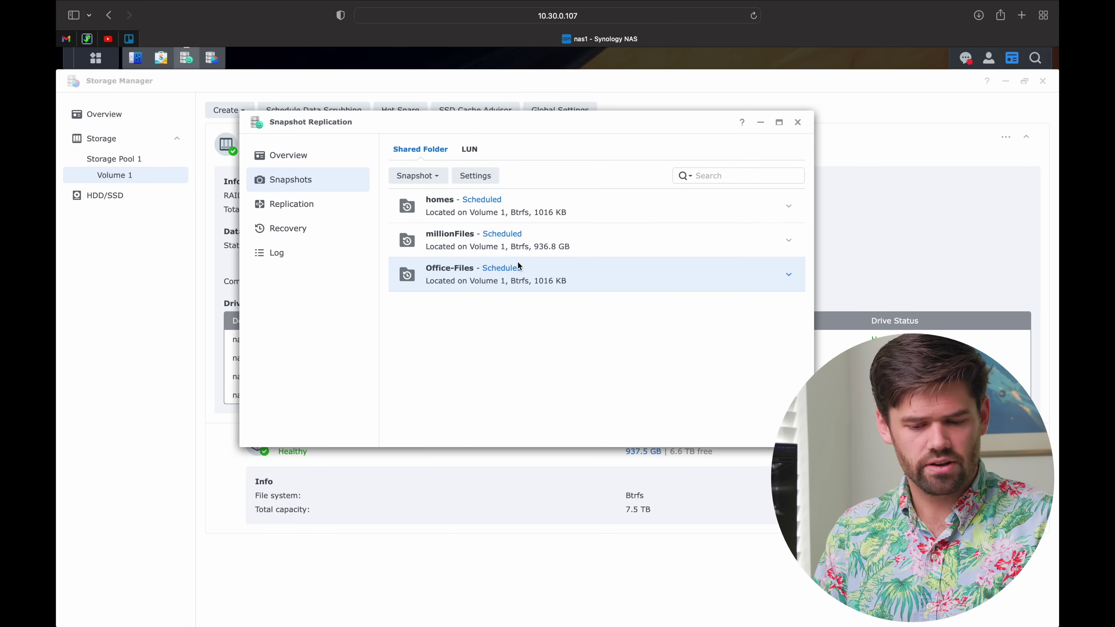
{"action": "left_click", "coordinate": [429, 176]}
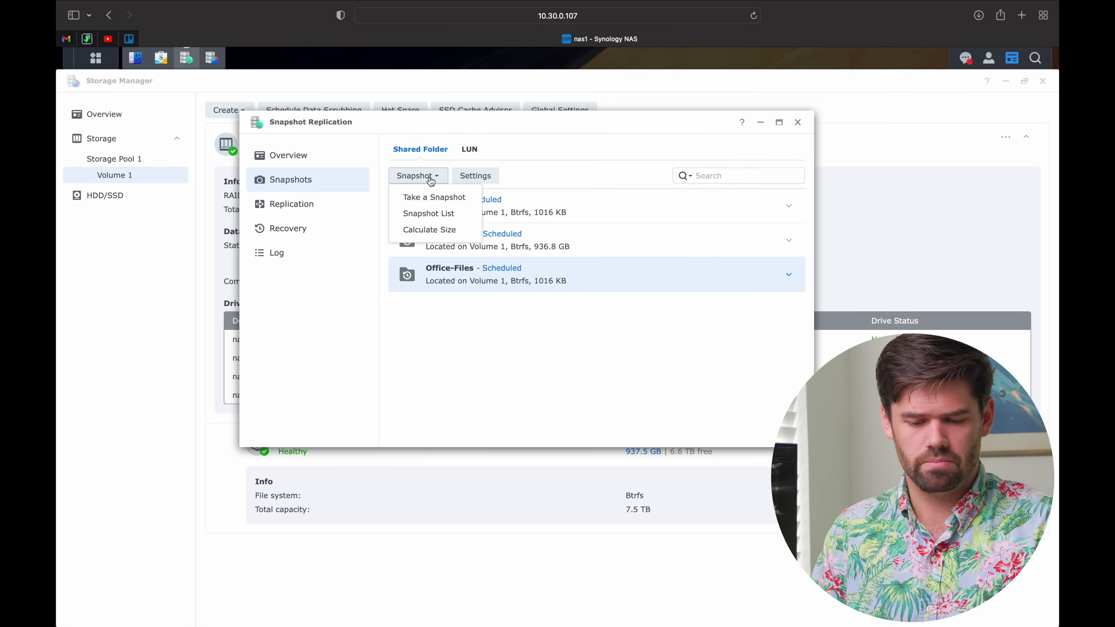
{"action": "left_click", "coordinate": [440, 197]}
{"action": "left_click", "coordinate": [425, 261]}
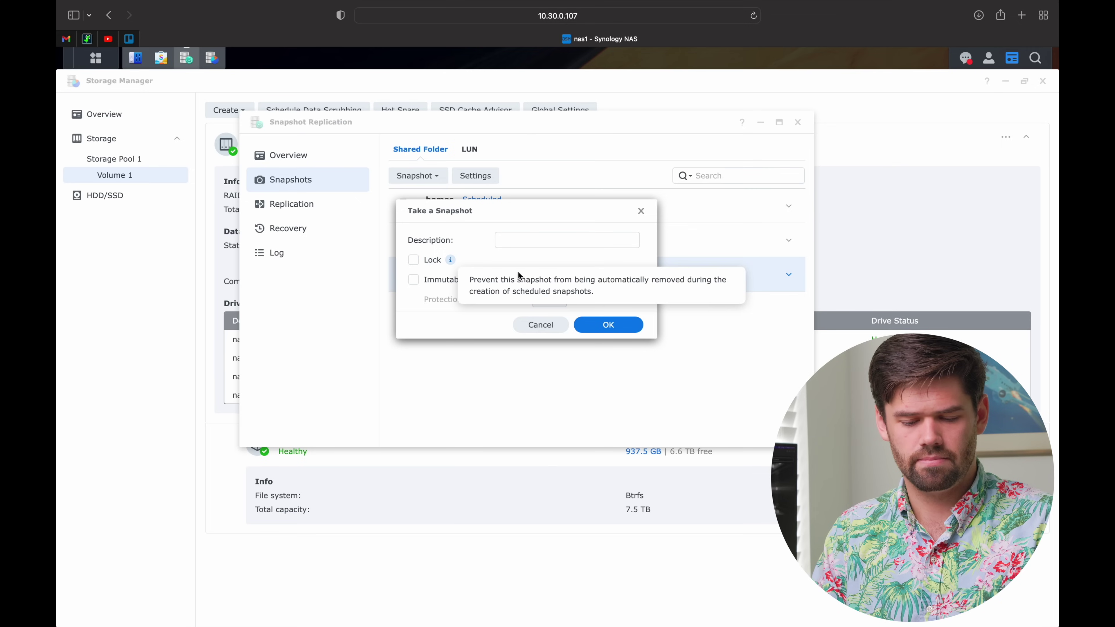
{"action": "left_click", "coordinate": [609, 325]}
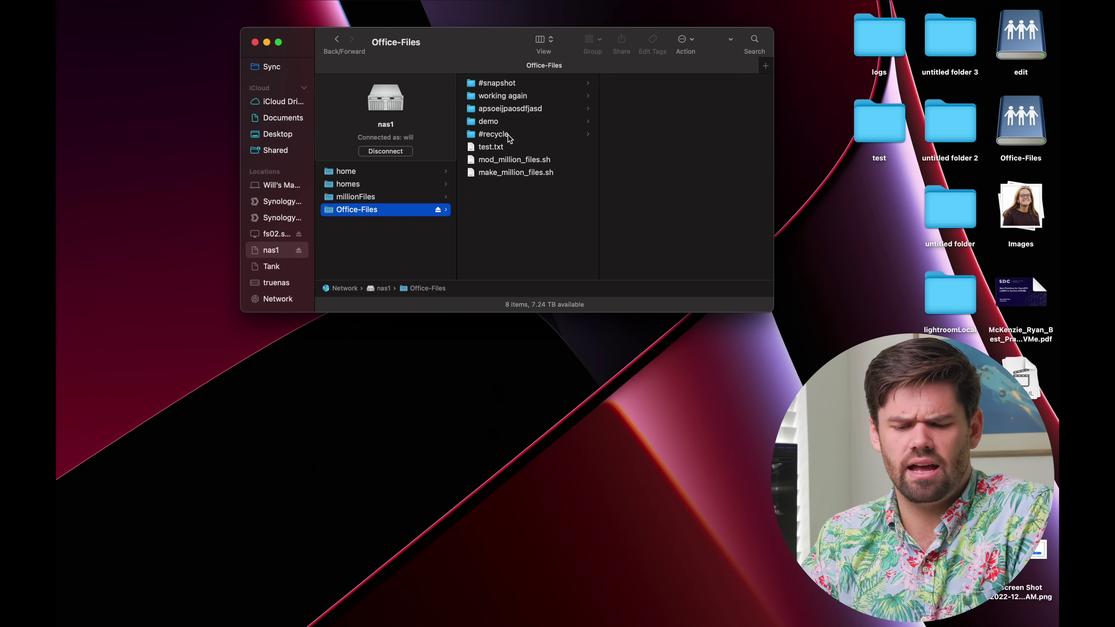
Switch to Finder and open the #snapshot folder of the Office-Files share on nas1
{"action": "left_click", "coordinate": [512, 89]}
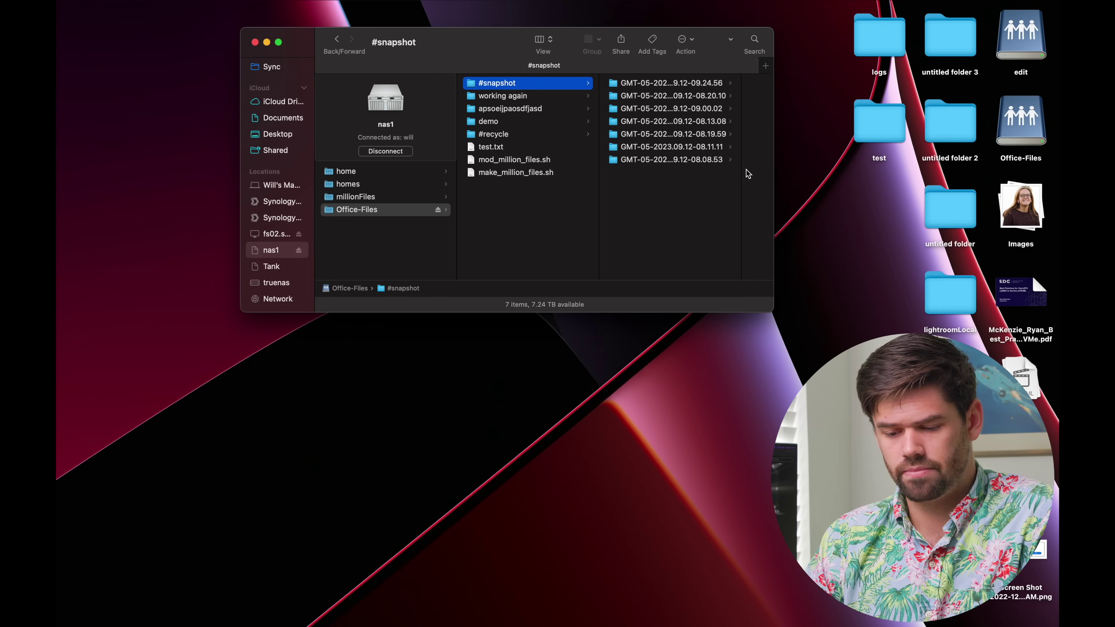
Widen the Finder window and compare the contents of the individual snapshot folders of the Office-Files share
{"action": "left_click_drag", "start_coordinate": [774, 174], "coordinate": [814, 173]}
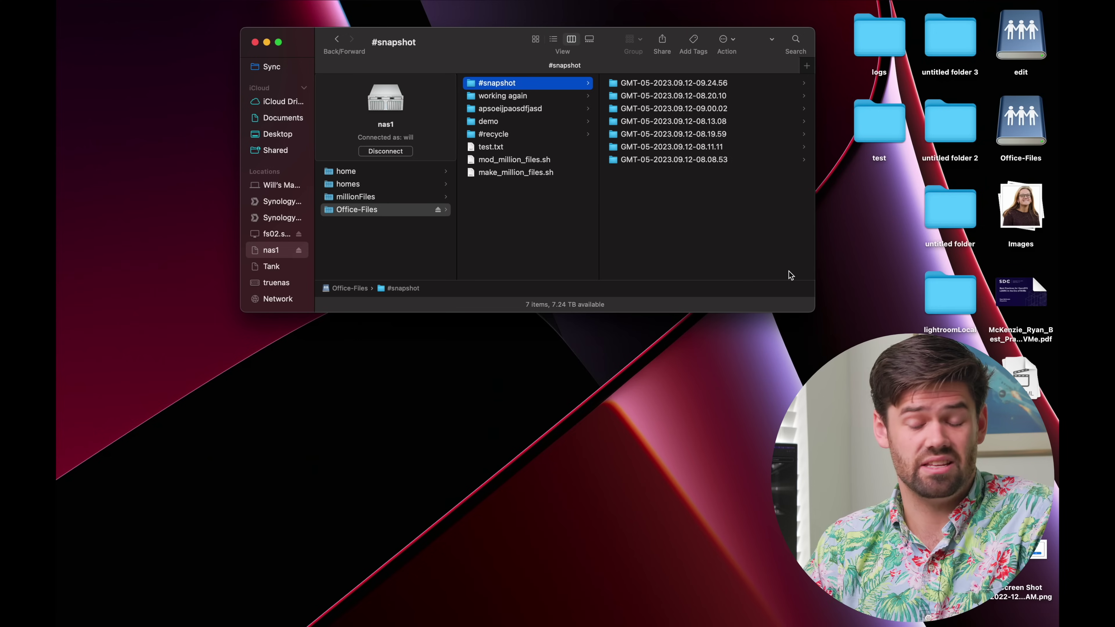
{"action": "left_click_drag", "start_coordinate": [815, 194], "coordinate": [926, 194]}
{"action": "left_click", "coordinate": [712, 79]}
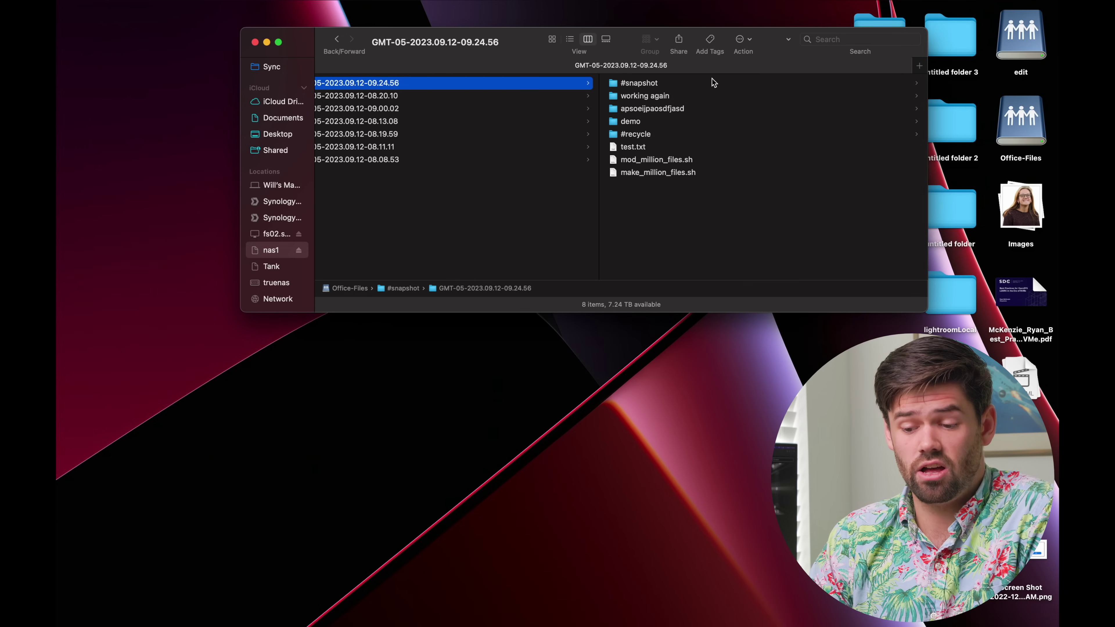
{"action": "key", "text": "Down"}
{"action": "key", "text": "Down"}
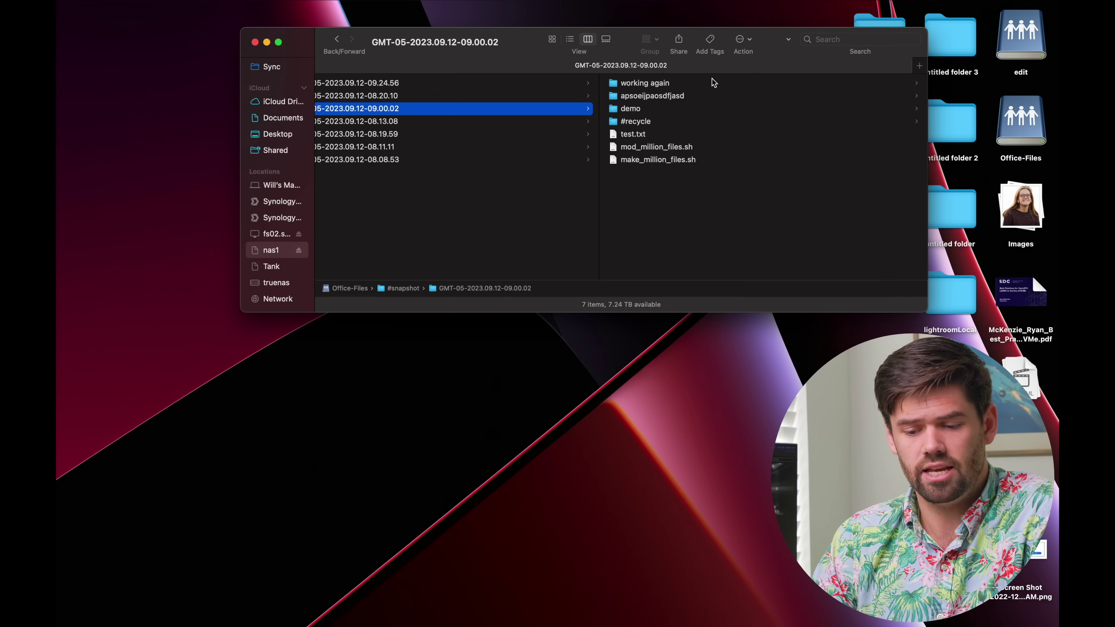
{"action": "key", "text": "Down"}
{"action": "key", "text": "Down"}
{"action": "key", "text": "Down"}
{"action": "key", "text": "Down"}
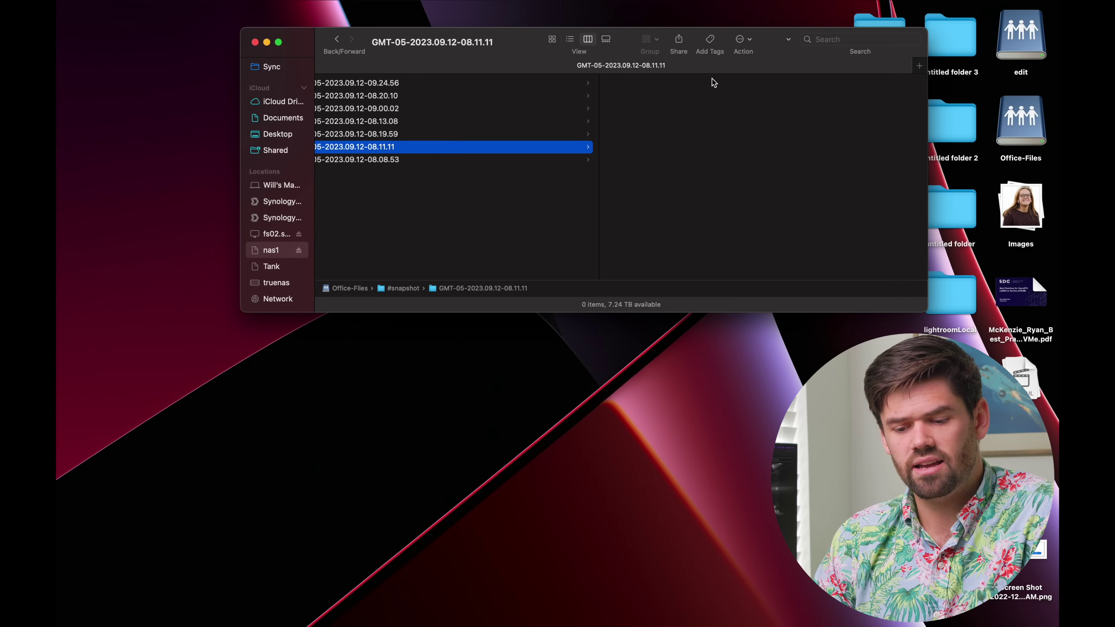
{"action": "key", "text": "Up"}
{"action": "key", "text": "Up"}
{"action": "key", "text": "Up"}
{"action": "key", "text": "Up"}
{"action": "key", "text": "Up"}
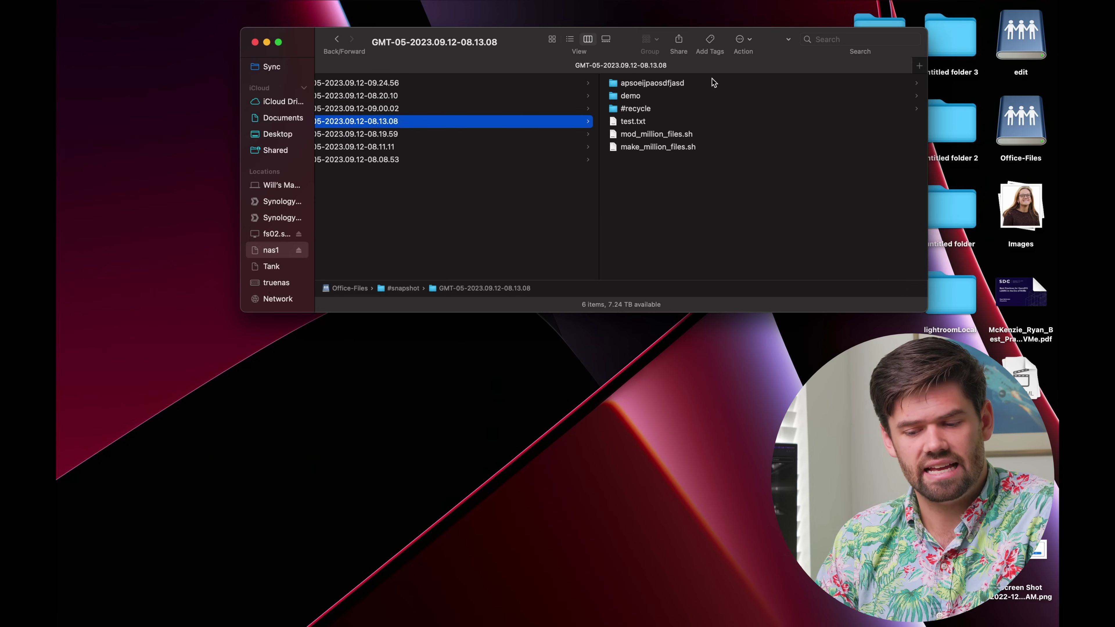
{"action": "key", "text": "Up"}
{"action": "scroll", "coordinate": [621, 135], "scroll_direction": "left", "scroll_amount": 3}
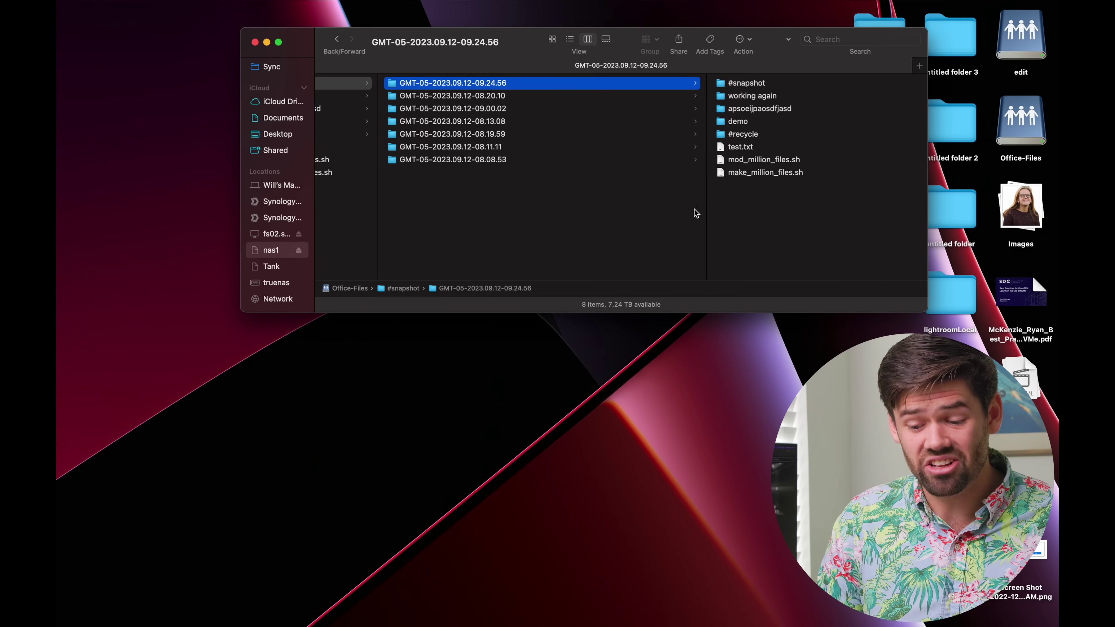
{"action": "left_click_drag", "start_coordinate": [705, 211], "coordinate": [549, 227]}
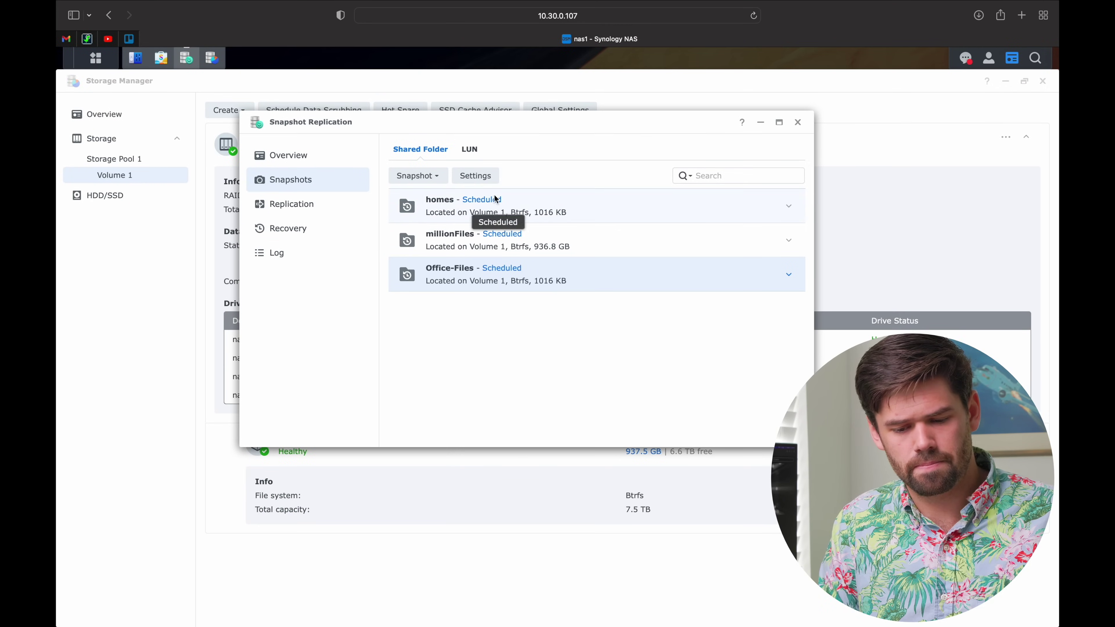
Switch to Snapshot Replication in the browser, calculate the storage usage of the Office-Files snapshots and expand that folder's size estimation
{"action": "left_click", "coordinate": [417, 175]}
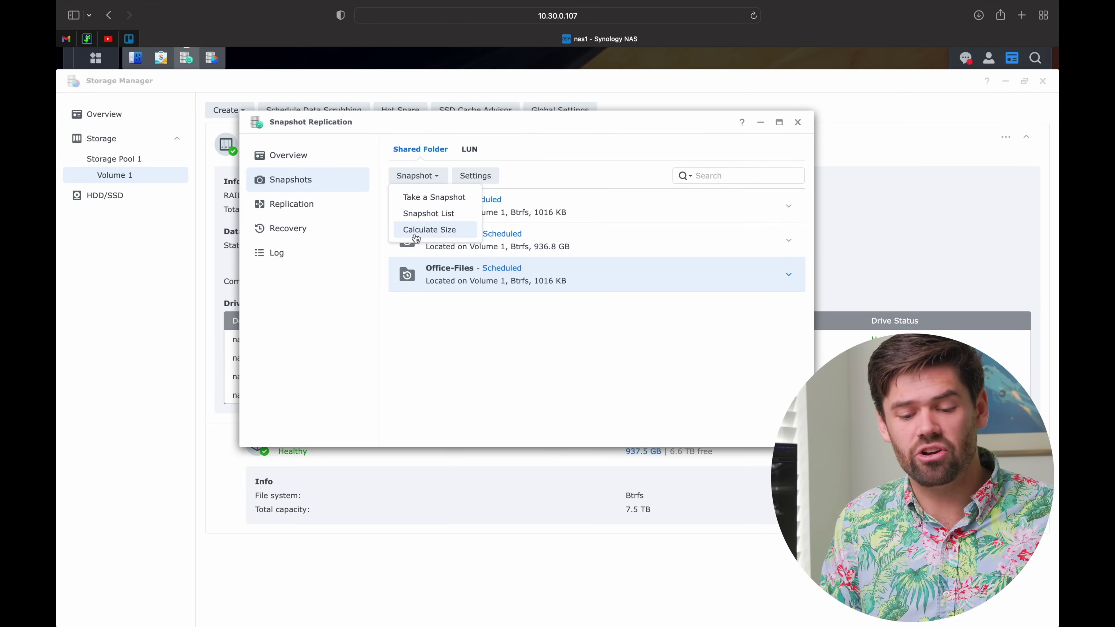
{"action": "left_click", "coordinate": [428, 230]}
{"action": "left_click", "coordinate": [664, 435]}
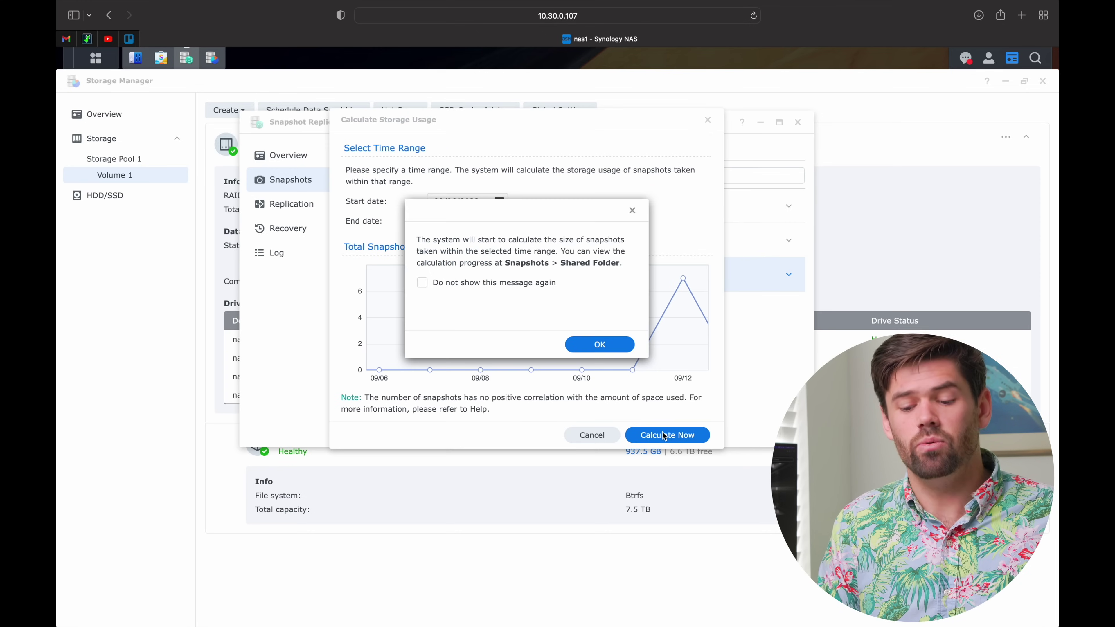
{"action": "left_click", "coordinate": [599, 345]}
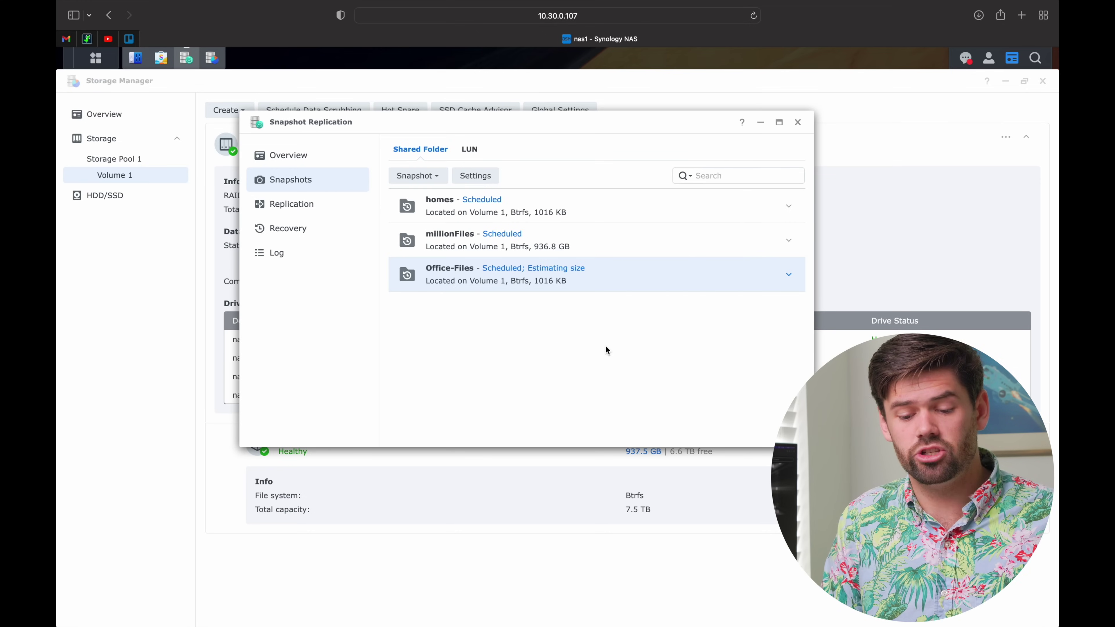
{"action": "left_click", "coordinate": [637, 277]}
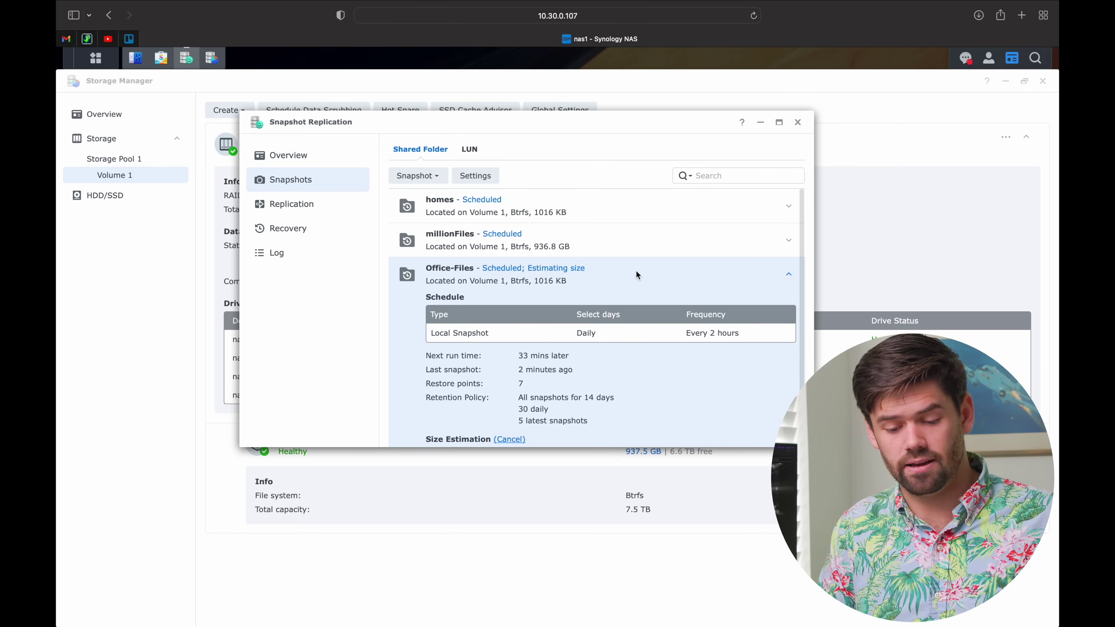
{"action": "scroll", "coordinate": [636, 275], "scroll_direction": "down", "scroll_amount": 2}
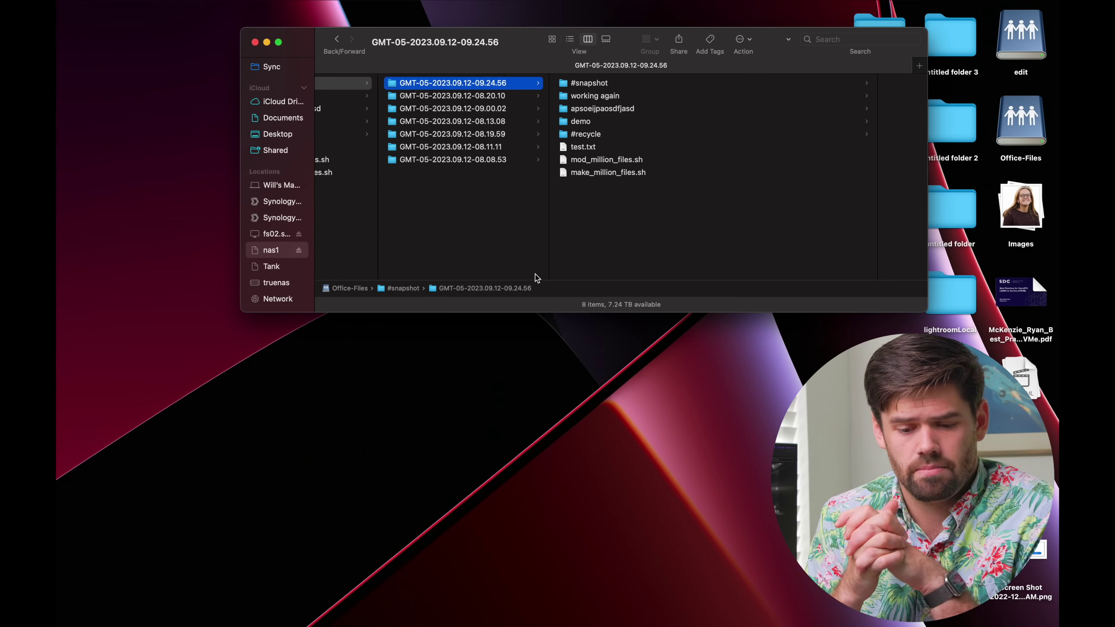
Switch back to Finder and open make_million_files.sh from the Office-Files share in TextEdit
{"action": "scroll", "coordinate": [535, 277], "scroll_direction": "left", "scroll_amount": 5}
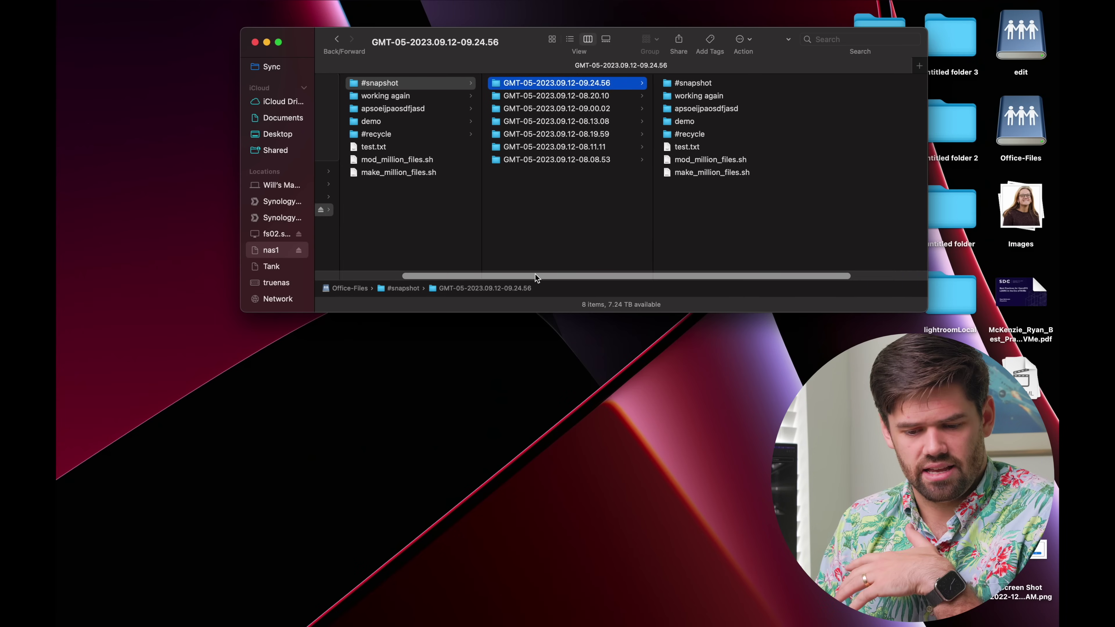
{"action": "left_click", "coordinate": [404, 226]}
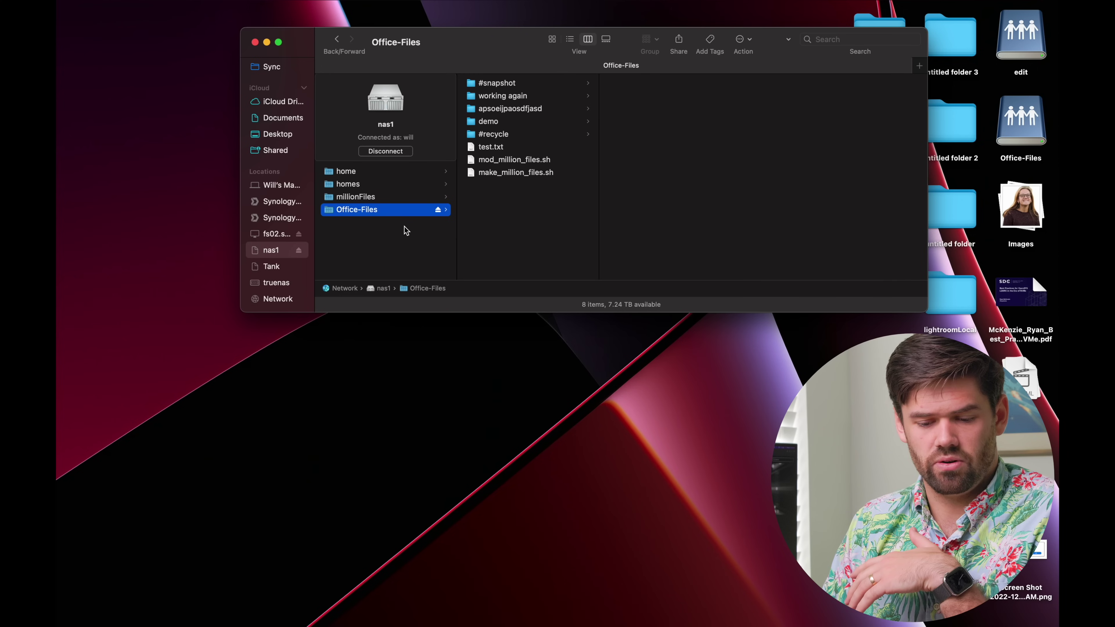
{"action": "left_click", "coordinate": [551, 174]}
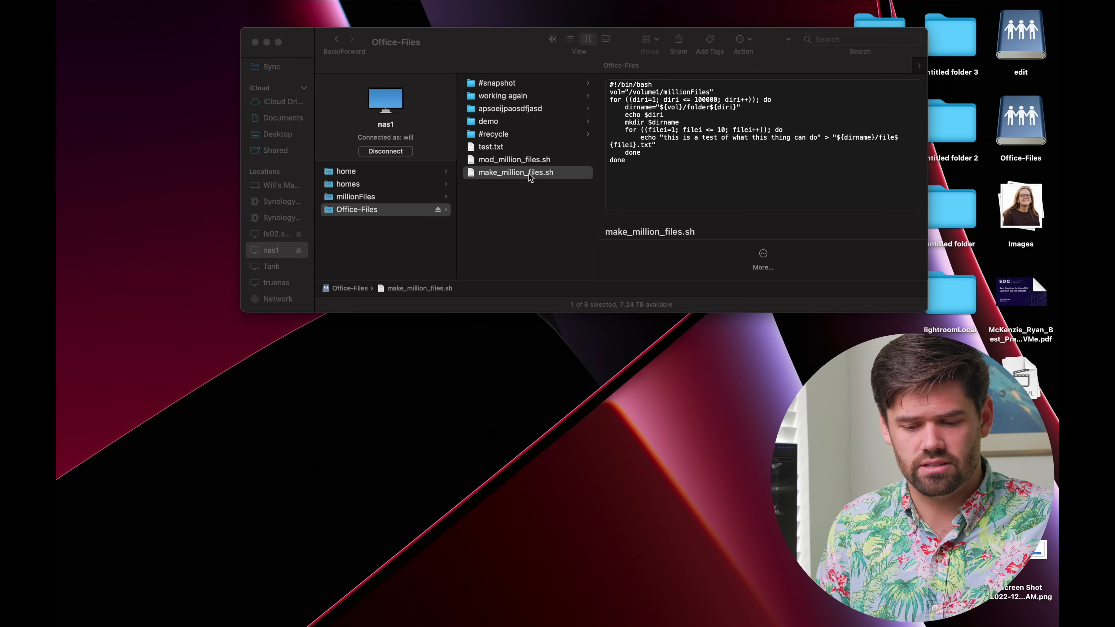
{"action": "right_click", "coordinate": [538, 173]}
{"action": "mouse_move", "coordinate": [668, 193]}
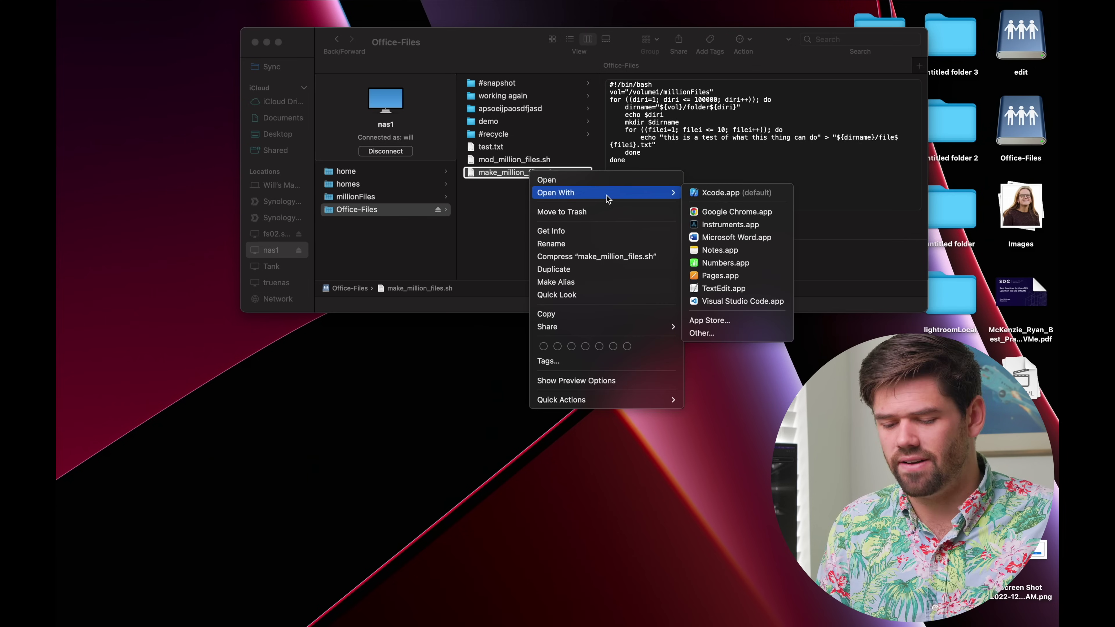
{"action": "left_click", "coordinate": [739, 288]}
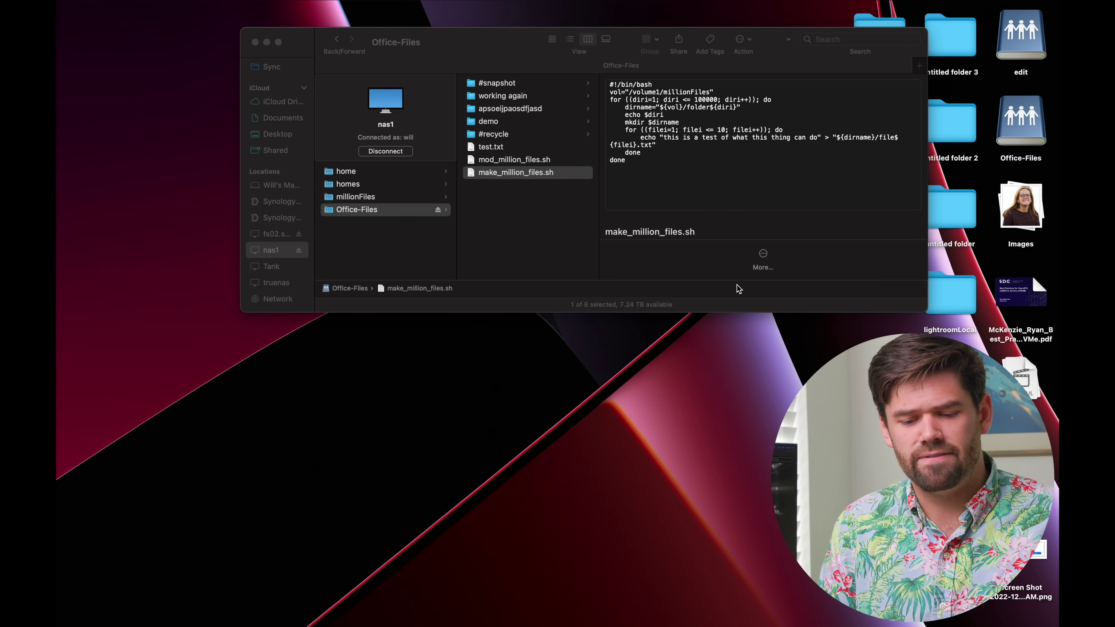
Replace everything below the script's first line with "asd/lfknwqpoefgnasd'fgl2e[]tsqetasdf" and save the file
{"action": "left_click_drag", "start_coordinate": [425, 179], "coordinate": [161, 58]}
{"action": "type", "text": "asd/lfknwqpoefgnasd'fgl2e[]tsqetasdf"}
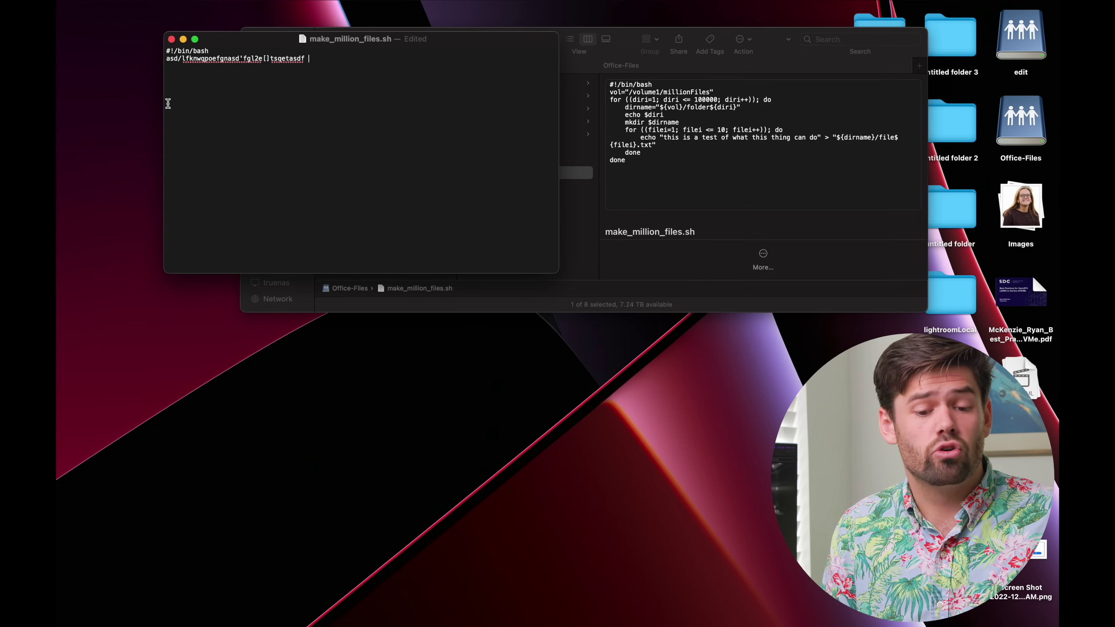
{"action": "key", "text": "super+s"}
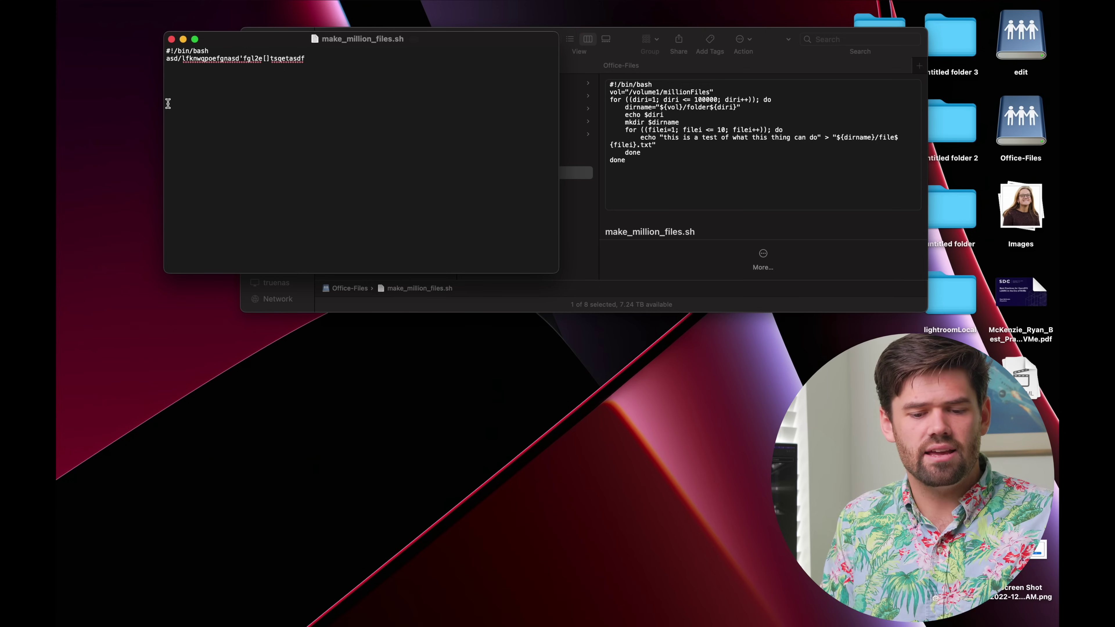
Return to the Office-Files share in Finder and open mod_million_files.sh in TextEdit
{"action": "left_click", "coordinate": [606, 311]}
{"action": "left_click", "coordinate": [535, 173]}
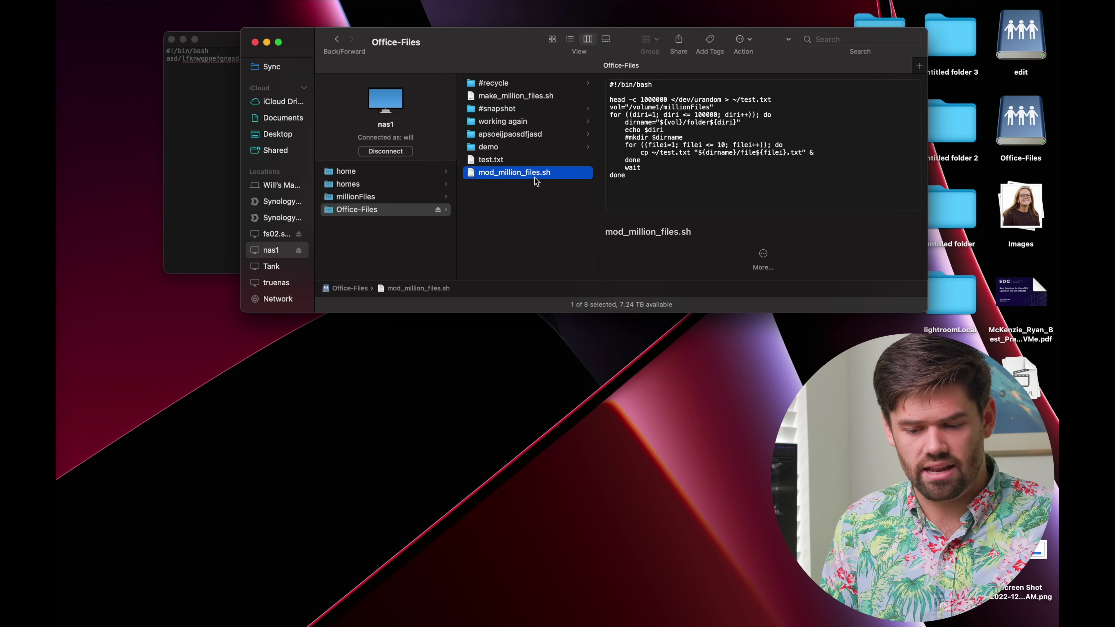
{"action": "right_click", "coordinate": [536, 179]}
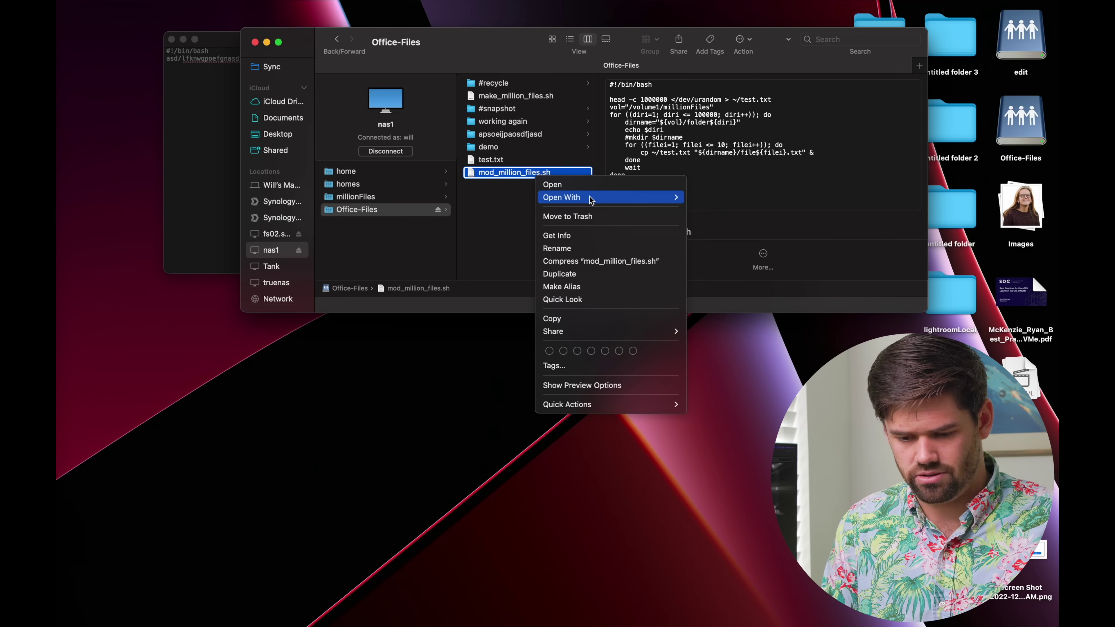
{"action": "mouse_move", "coordinate": [590, 199]}
{"action": "left_click", "coordinate": [747, 292]}
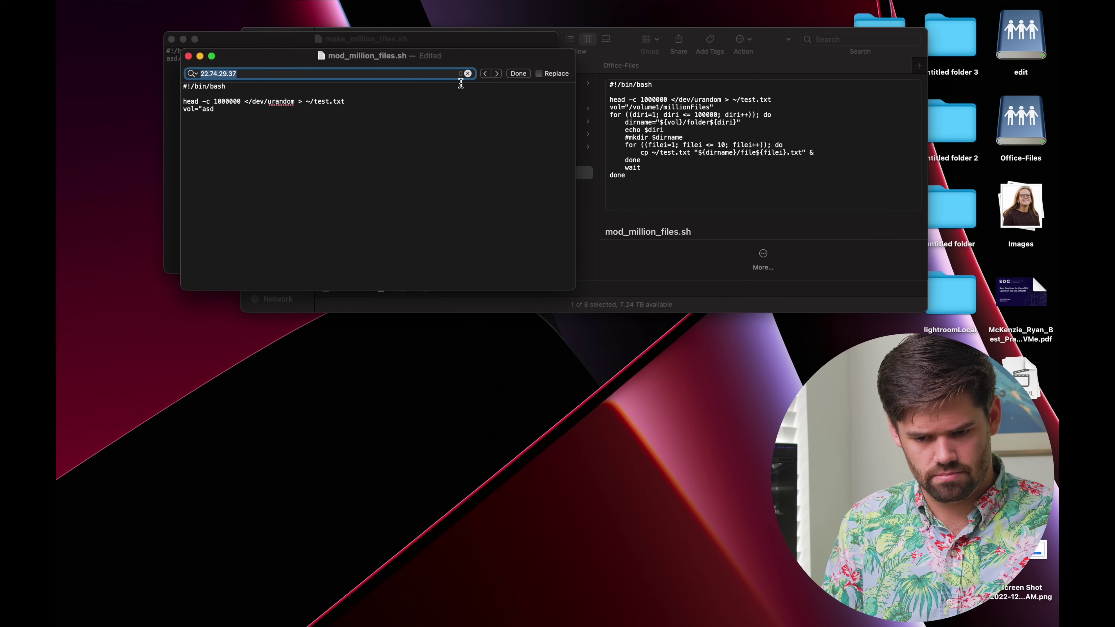
Replace the whole content of mod_million_files.sh with "asdf;ljasdf;lm;lmsac;dl", save it and quit TextEdit
{"action": "left_click", "coordinate": [460, 84]}
{"action": "key", "text": "super+a"}
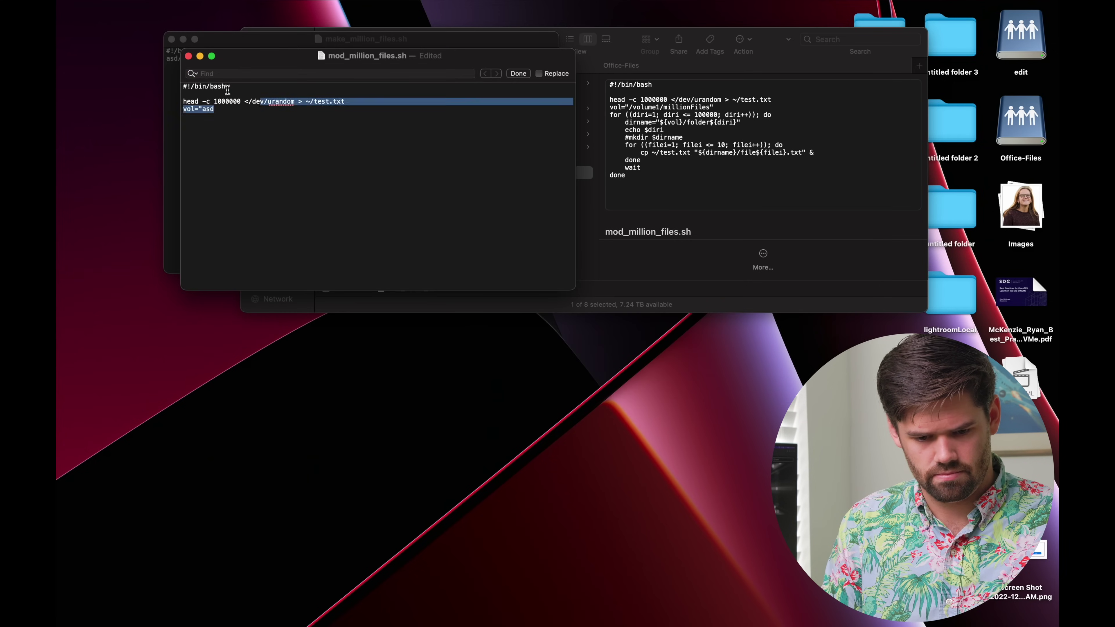
{"action": "type", "text": "asdf;ljasdf;lm;lmsac;dl"}
{"action": "key", "text": "super+s"}
{"action": "key", "text": "super+q"}
{"action": "left_click", "coordinate": [411, 219]}
{"action": "left_click", "coordinate": [391, 198]}
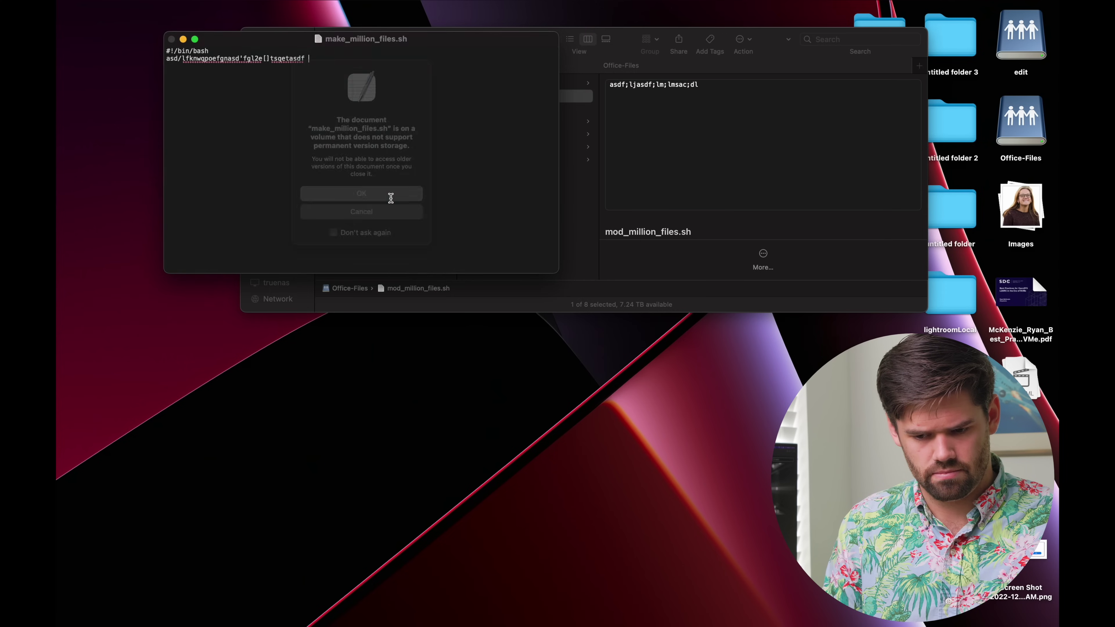
Delete the folders working again, apsoeijpaosdfjasd and demo together with test.txt from the Office-Files share
{"action": "left_click_drag", "start_coordinate": [483, 185], "coordinate": [497, 137]}
{"action": "right_click", "coordinate": [497, 138]}
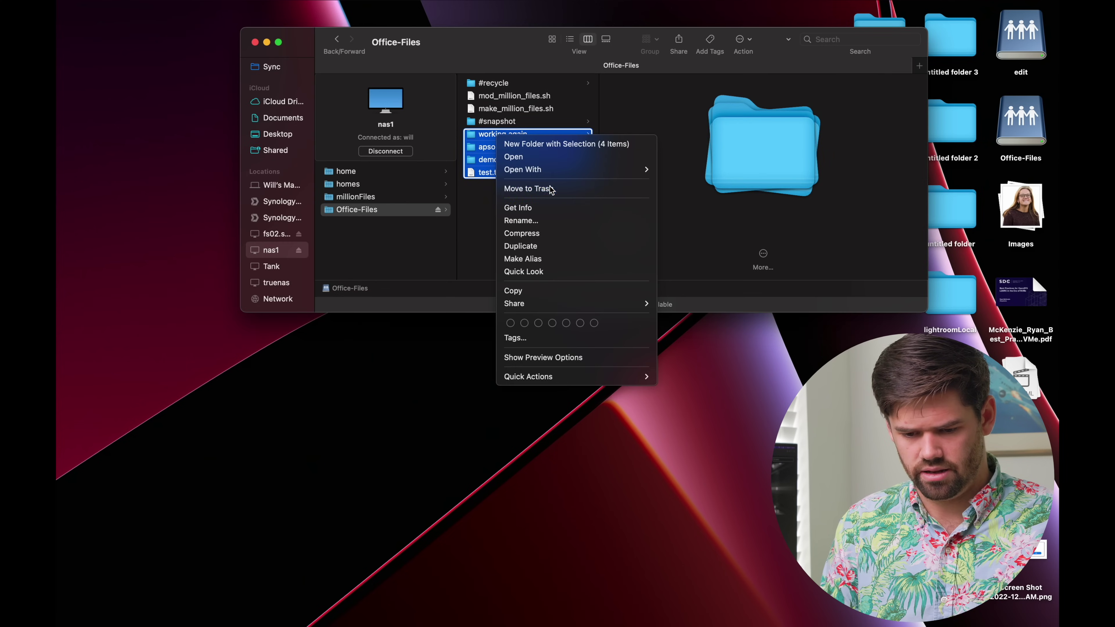
{"action": "left_click", "coordinate": [527, 188]}
{"action": "left_click", "coordinate": [611, 242]}
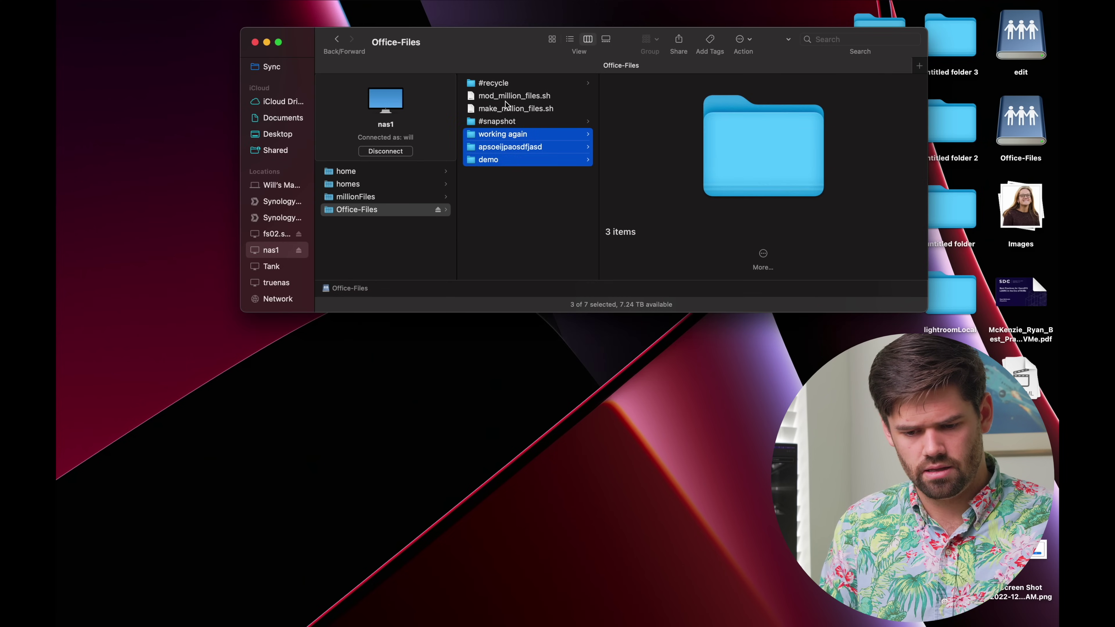
Open the make_million_files.sh copy stored in the #snapshot folder GMT-05-2023.09.12-08.08.53 in TextEdit
{"action": "left_click", "coordinate": [514, 122]}
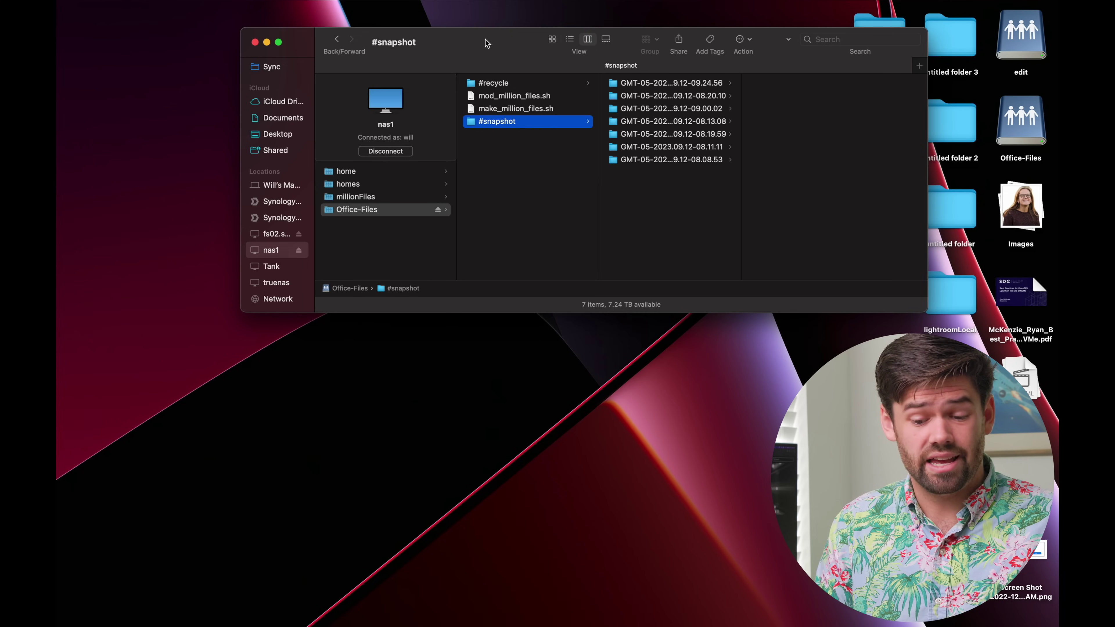
{"action": "left_click", "coordinate": [655, 160]}
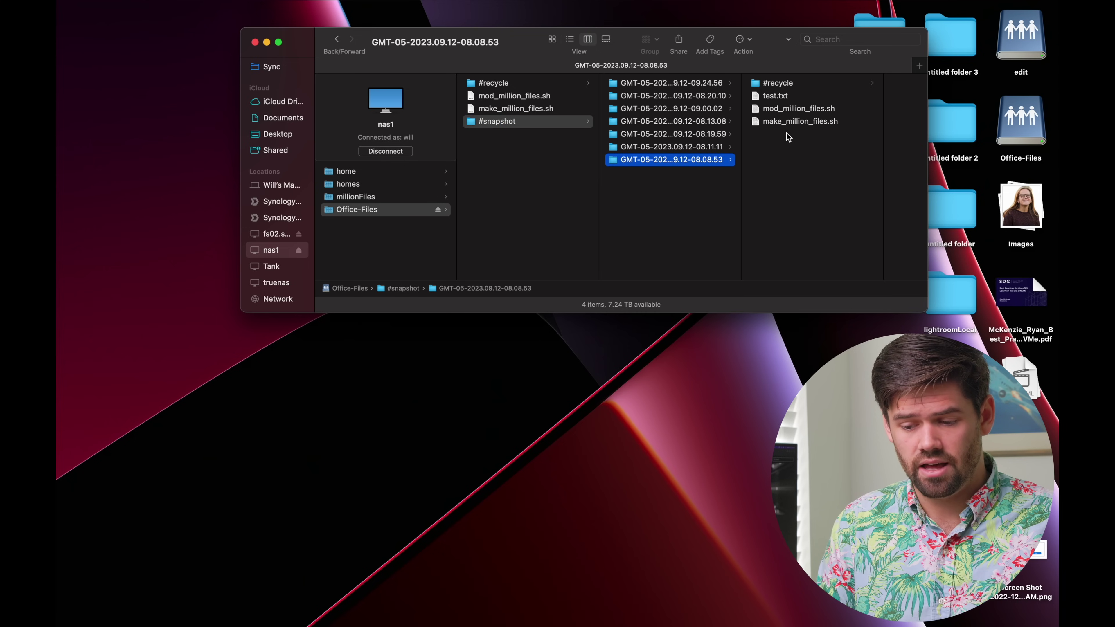
{"action": "right_click", "coordinate": [793, 124]}
{"action": "mouse_move", "coordinate": [819, 140]}
{"action": "left_click", "coordinate": [725, 236]}
Try to overwrite part of the snapshot's script with "asdf;ljasdl;fk" and save it, then close the document without keeping the edit
{"action": "type", "text": "asdf;ljasdl;fk"}
{"action": "key", "text": "super+s"}
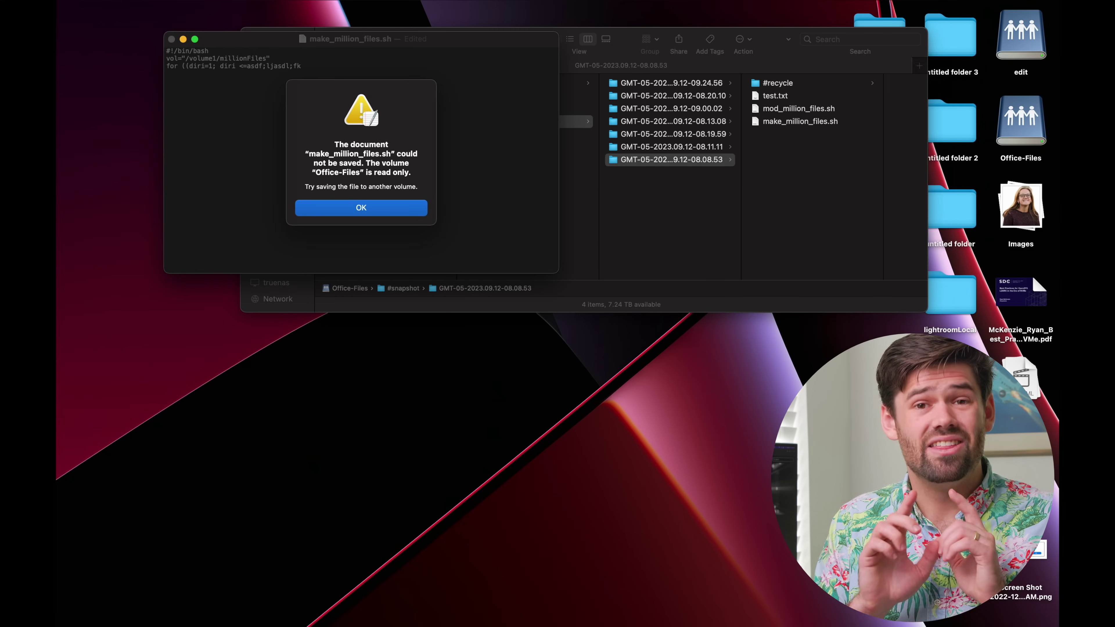
{"action": "left_click", "coordinate": [361, 208]}
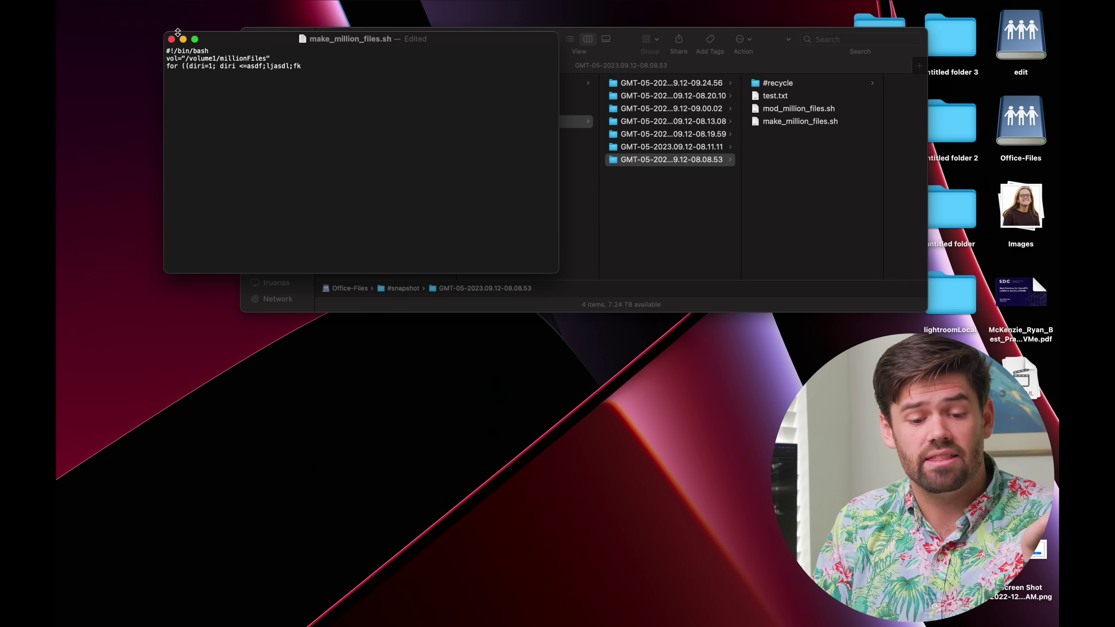
{"action": "left_click", "coordinate": [172, 39]}
{"action": "left_click", "coordinate": [386, 219]}
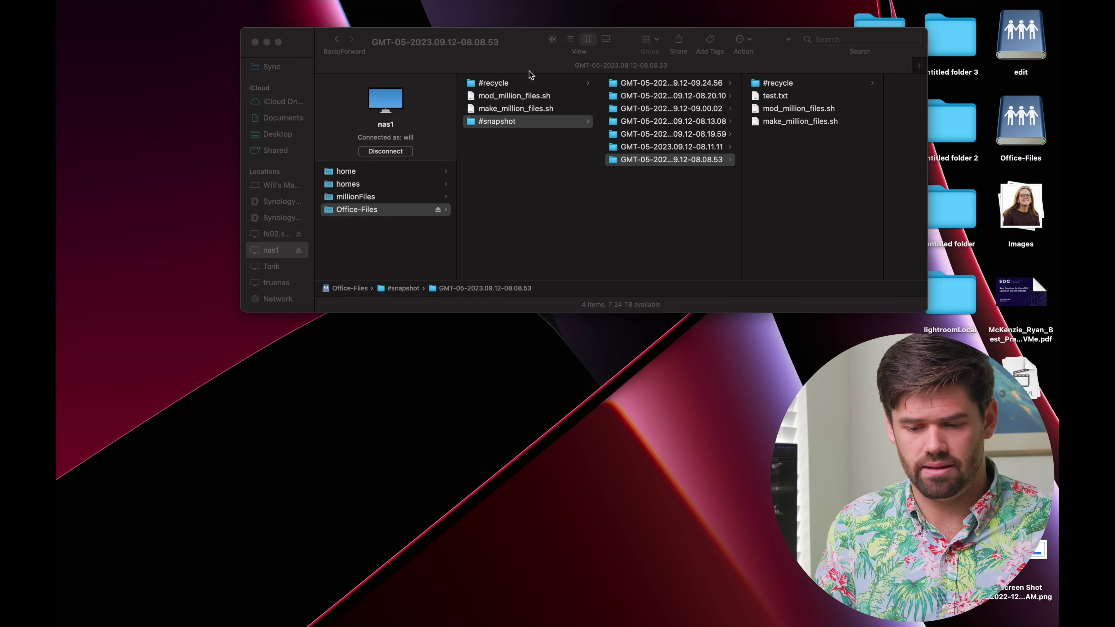
{"action": "left_click", "coordinate": [538, 96]}
{"action": "left_click", "coordinate": [548, 122]}
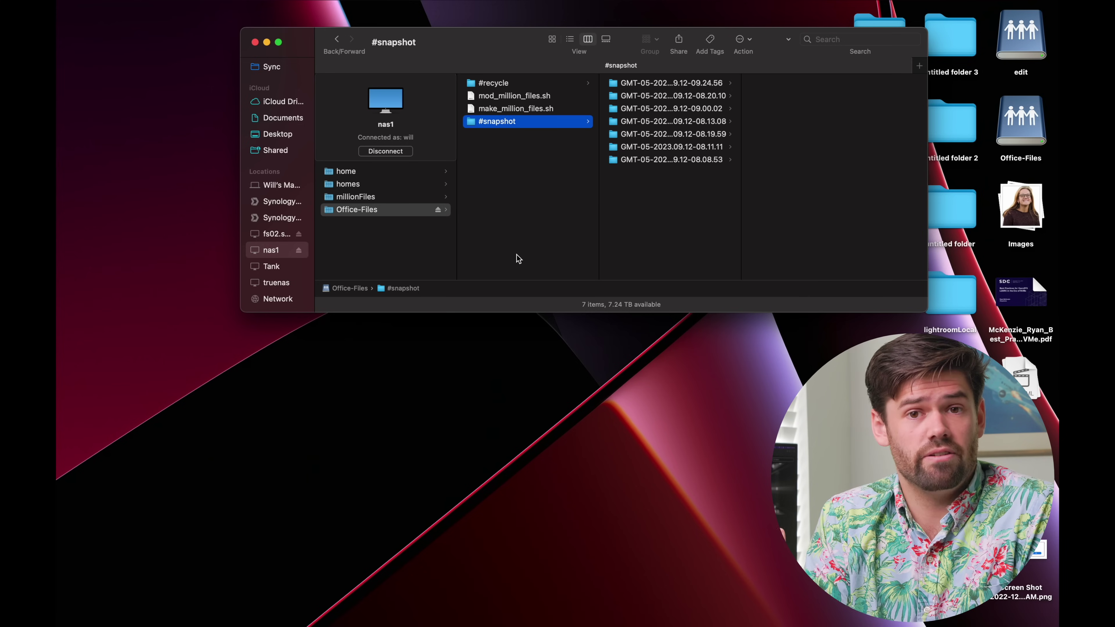
Switch to Snapshot Replication and restore Office-Files to snapshot GMT-05-2023.09.12-09.24.56, taking a snapshot before restoring and leaving the shared folder settings out
{"action": "key", "text": "ctrl+Right"}
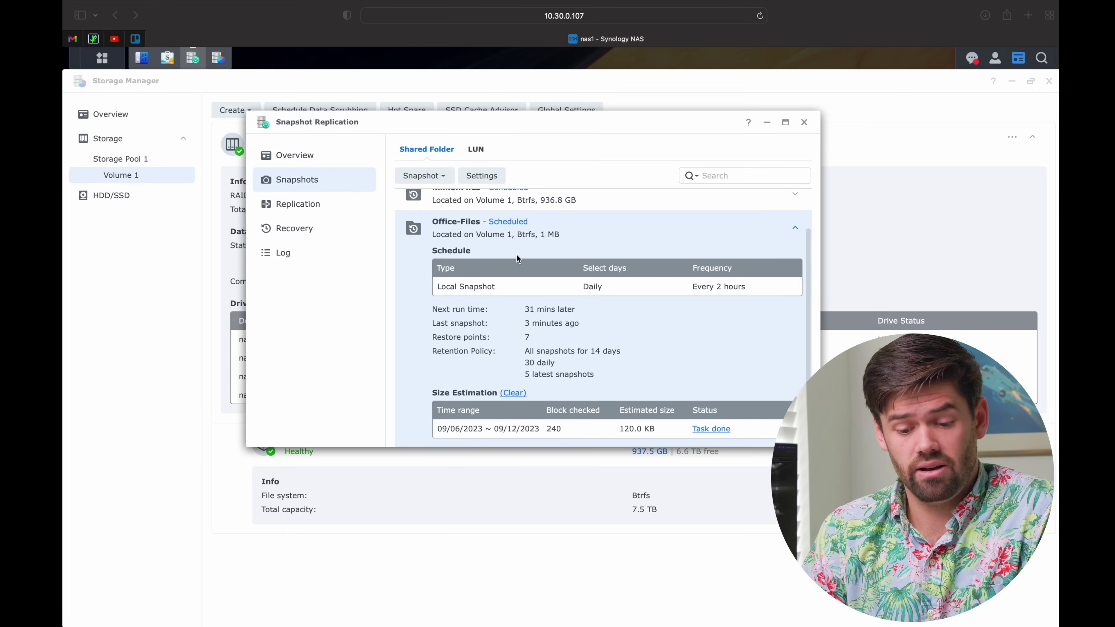
{"action": "left_click", "coordinate": [309, 234]}
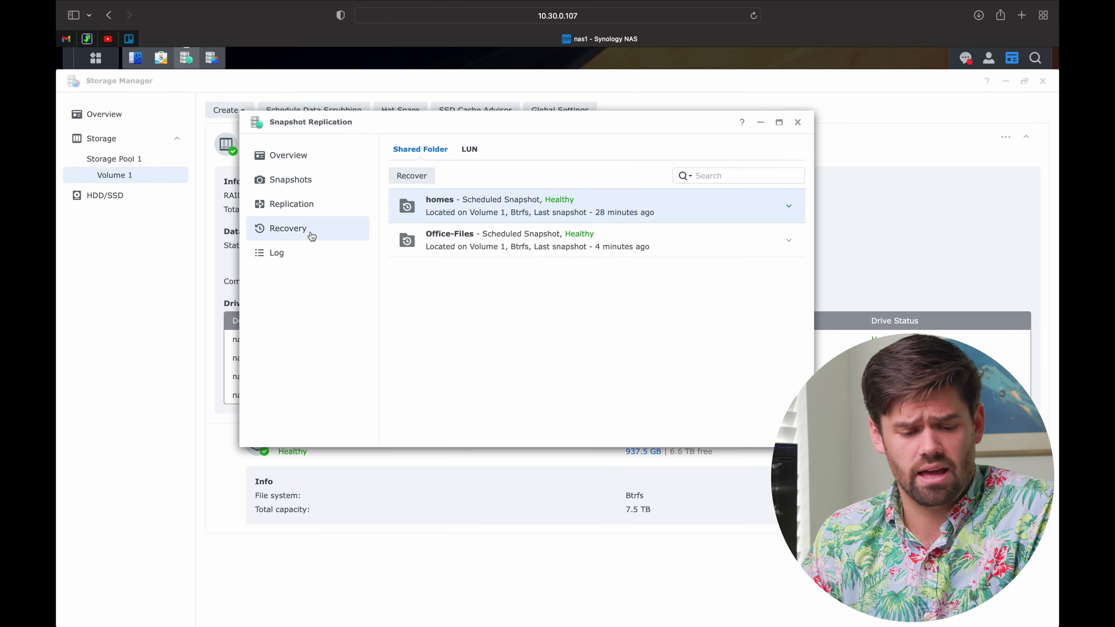
{"action": "left_click", "coordinate": [515, 252]}
{"action": "left_click", "coordinate": [413, 176]}
{"action": "left_click", "coordinate": [576, 226]}
{"action": "left_click", "coordinate": [395, 192]}
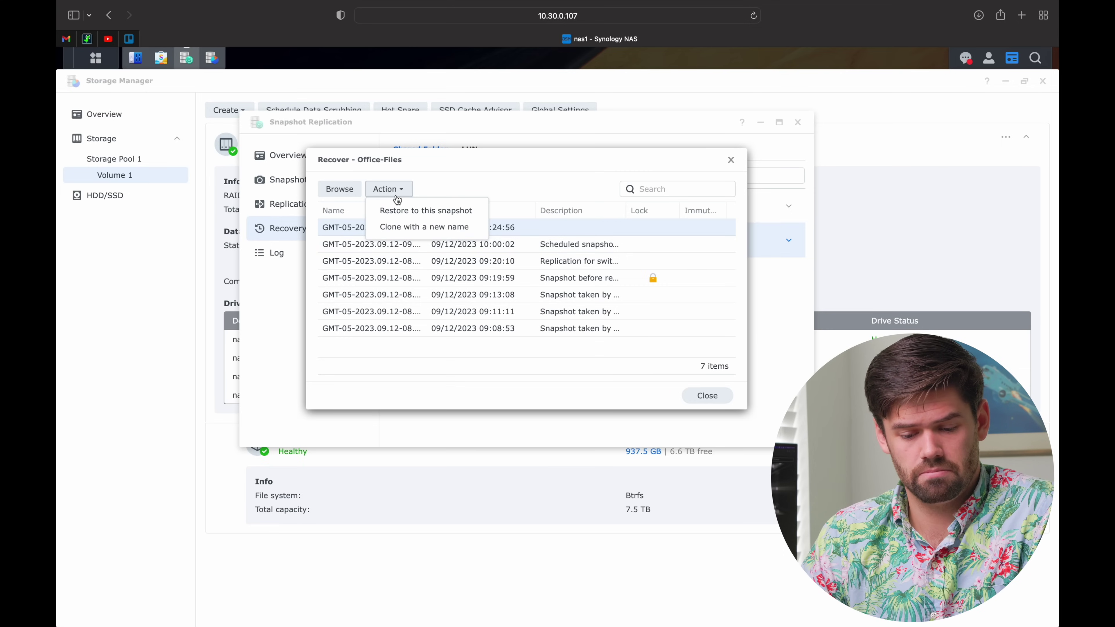
{"action": "left_click", "coordinate": [443, 218]}
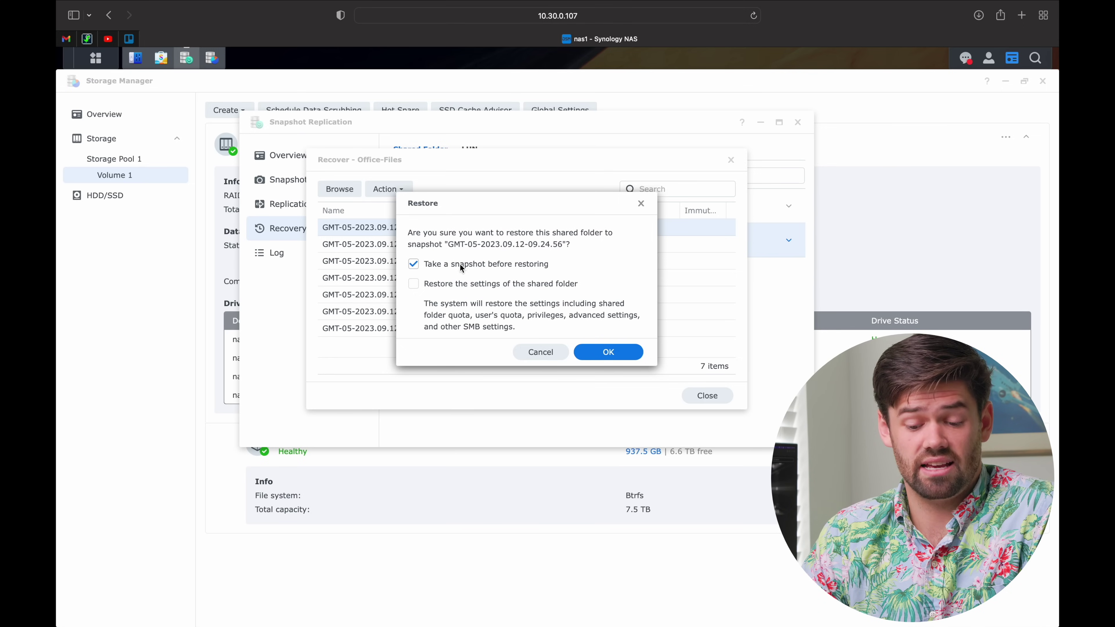
{"action": "left_click", "coordinate": [620, 351]}
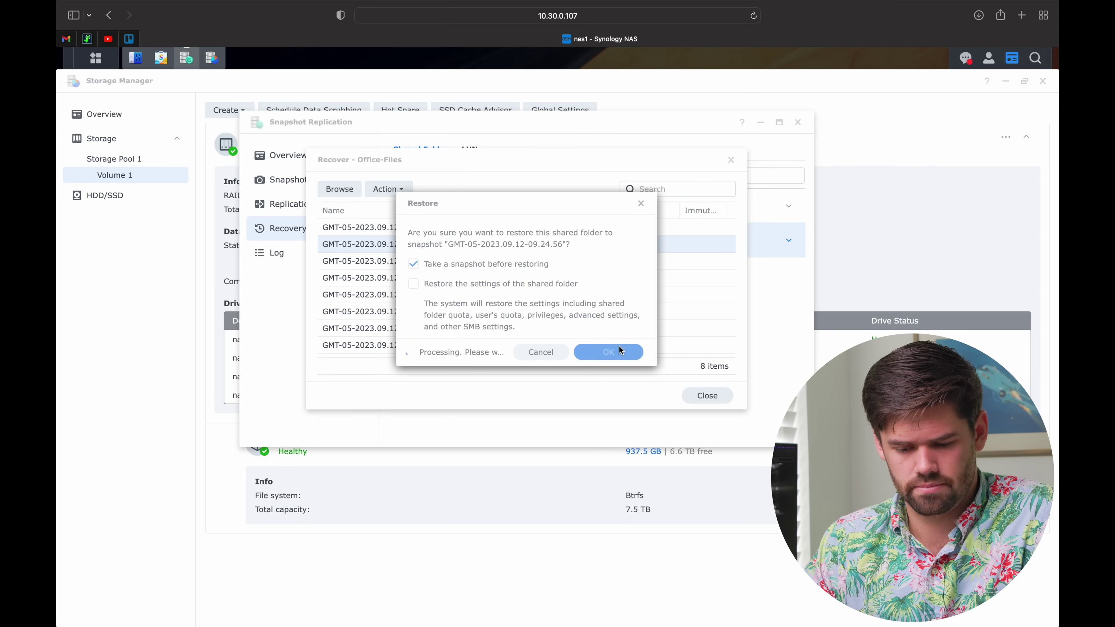
Switch to Finder, reopen the Office-Files share on nas1 and preview mod_million_files.sh to check its restored content
{"action": "key", "text": "ctrl+Left"}
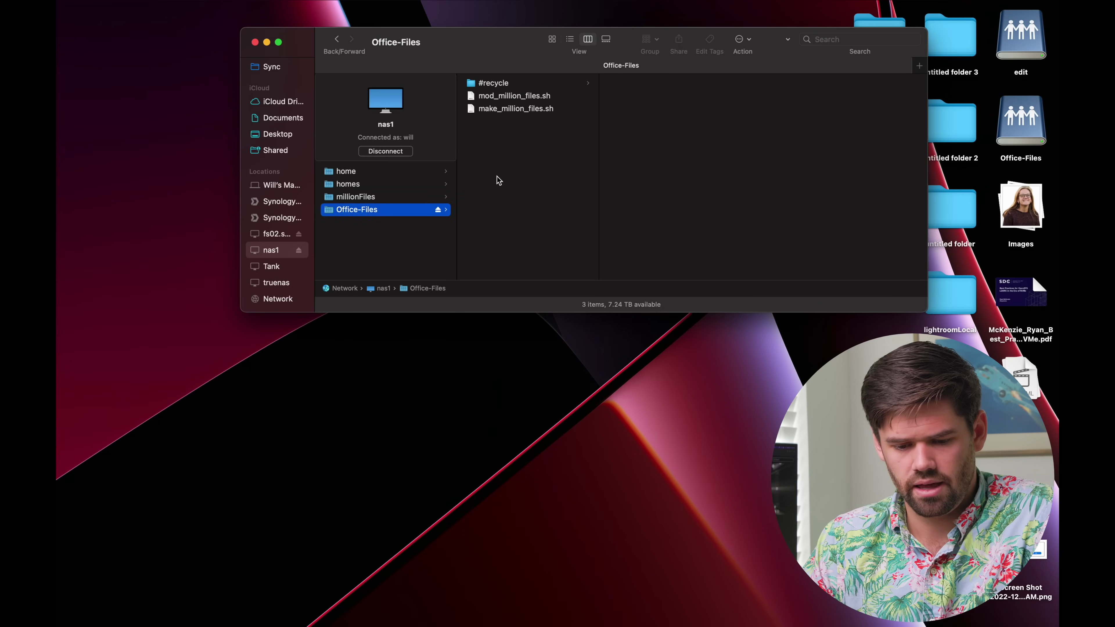
{"action": "left_click", "coordinate": [398, 198]}
{"action": "left_click", "coordinate": [400, 211]}
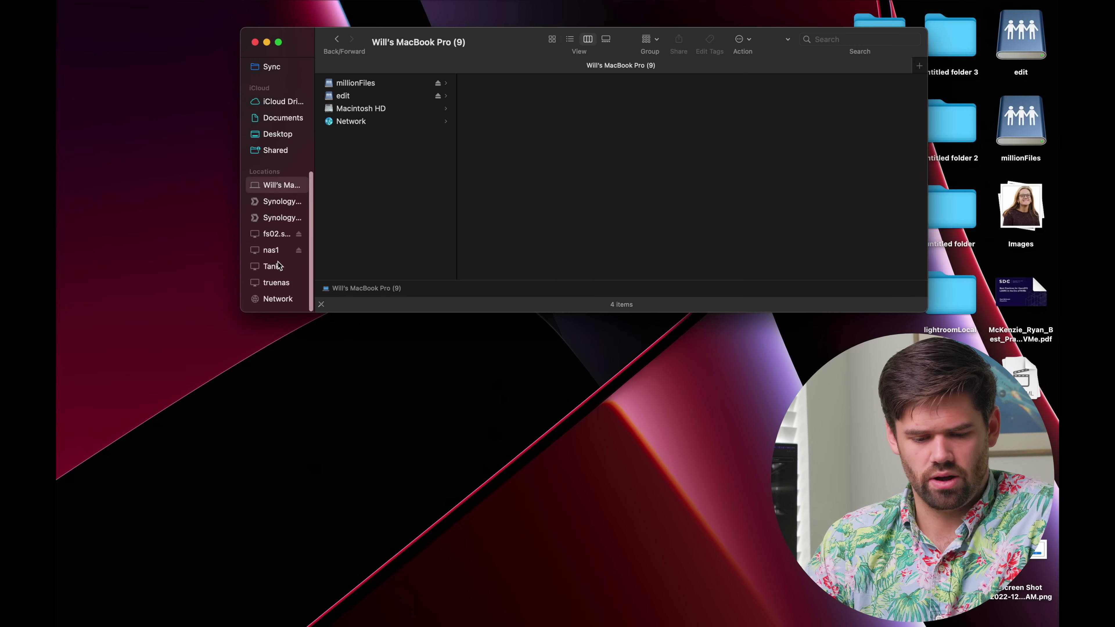
{"action": "left_click", "coordinate": [272, 251]}
{"action": "left_click", "coordinate": [396, 209]}
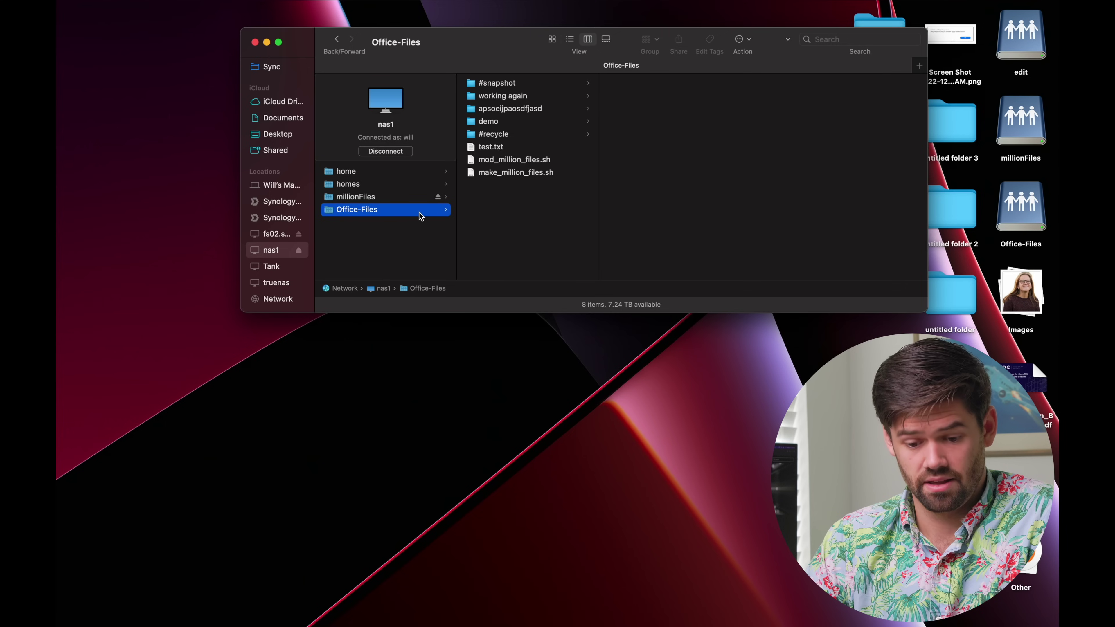
{"action": "left_click", "coordinate": [524, 160]}
{"action": "key", "text": "space"}
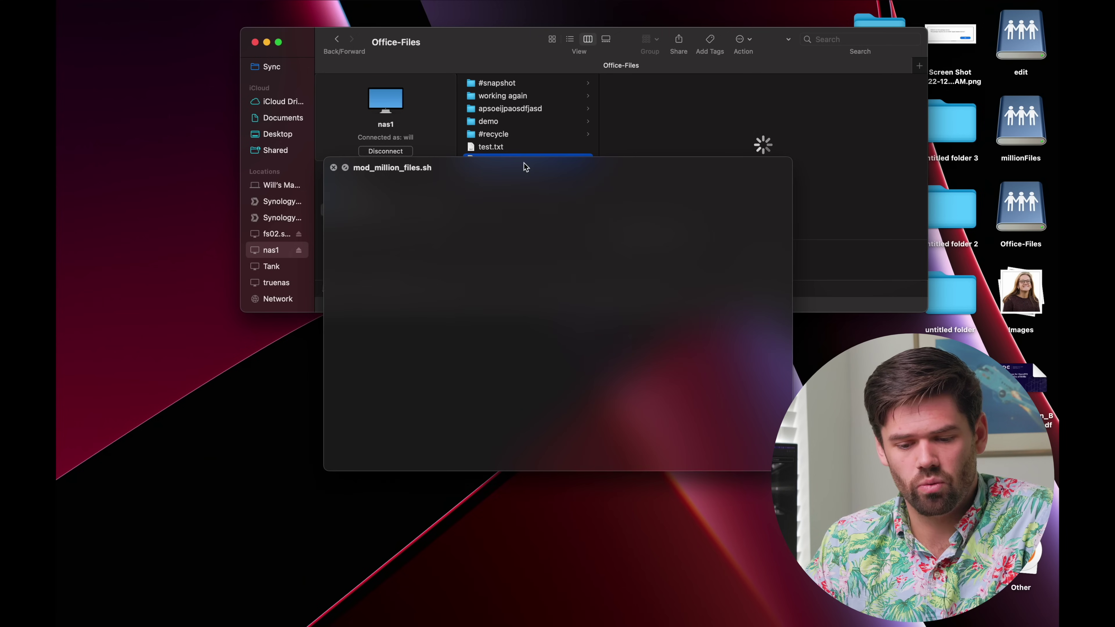